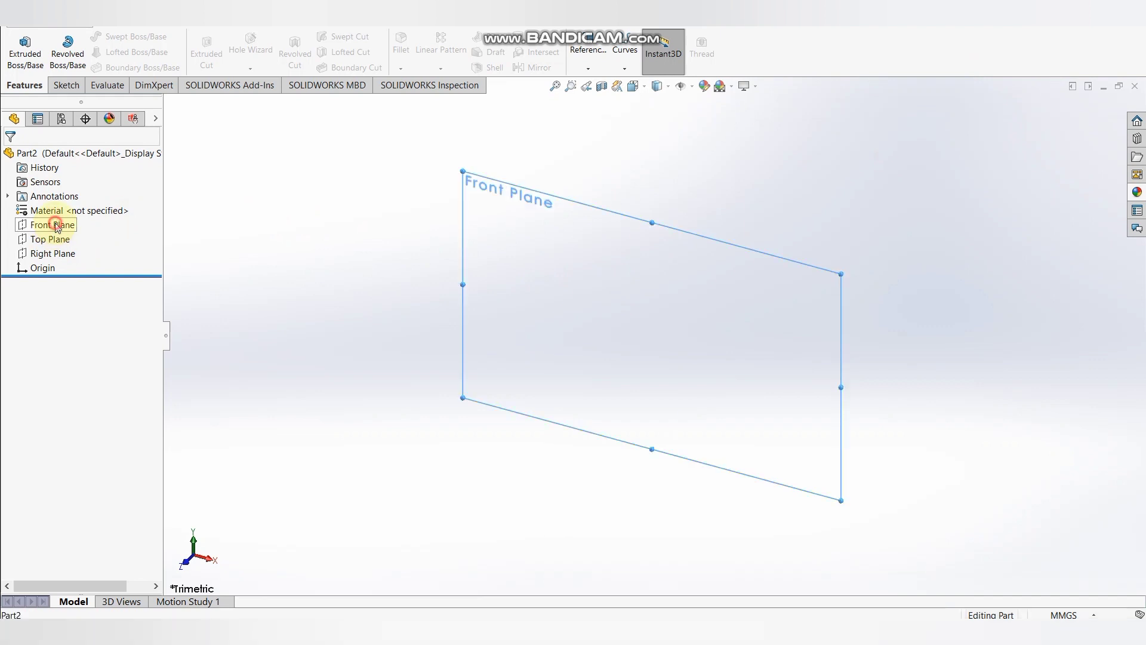
# Step: Sketch a center rectangle about 195 mm wide on the Front Plane, centred on the origin
pyautogui.click(68, 205)
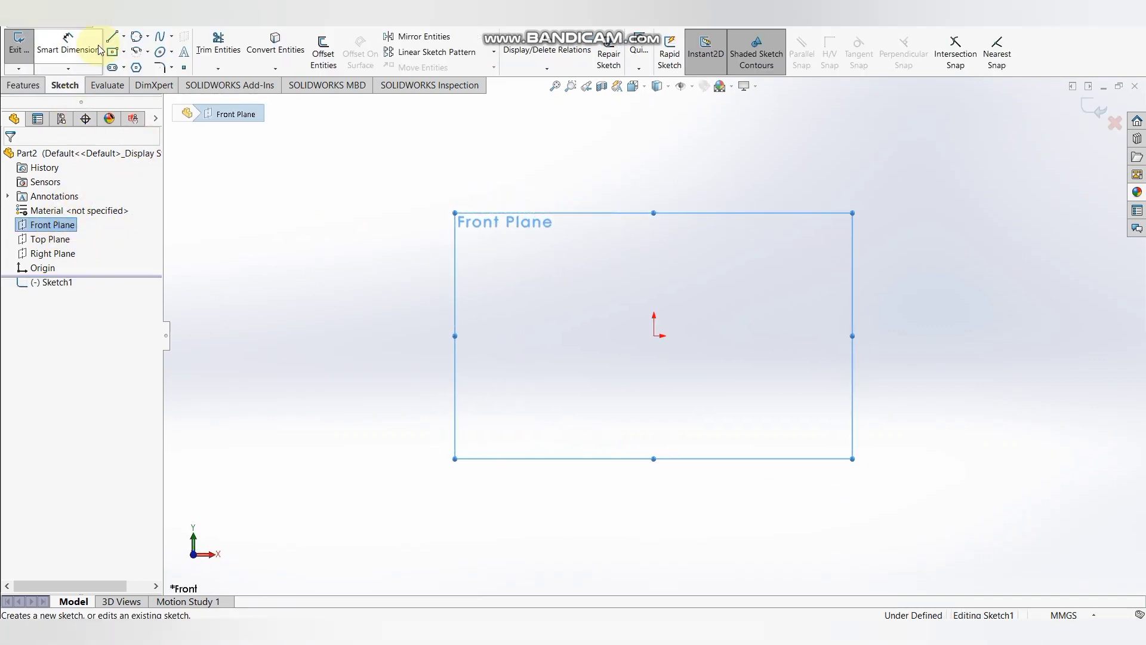
pyautogui.click(655, 335)
pyautogui.click(436, 457)
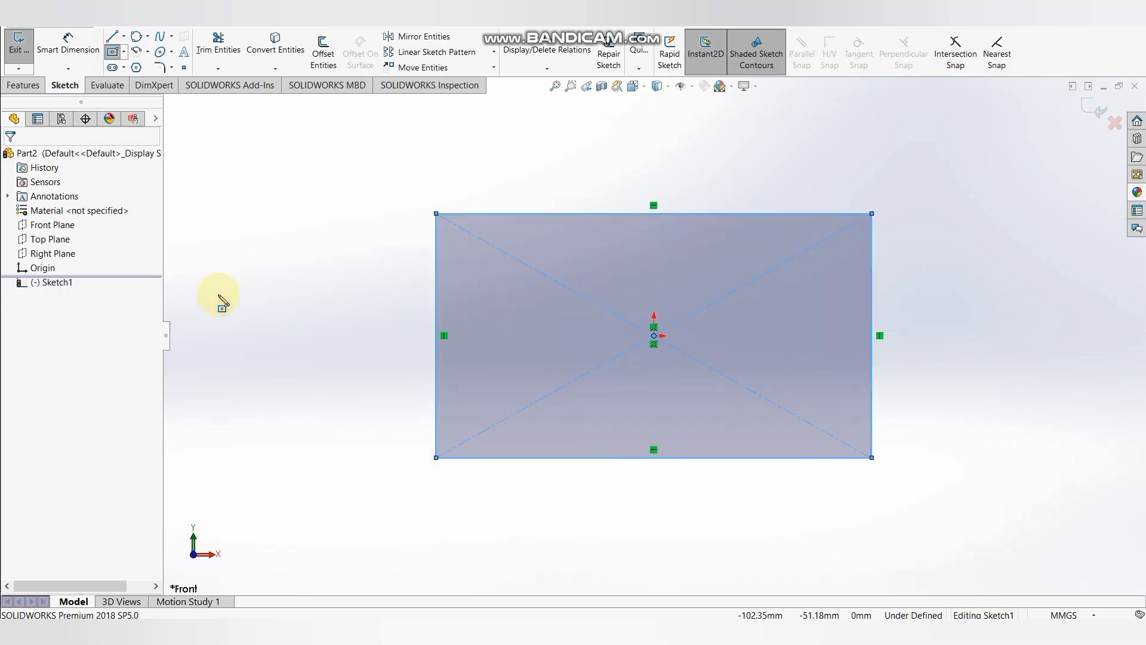
# Step: Dimension the rectangle to 119 mm wide and 59 mm high
pyautogui.click(66, 45)
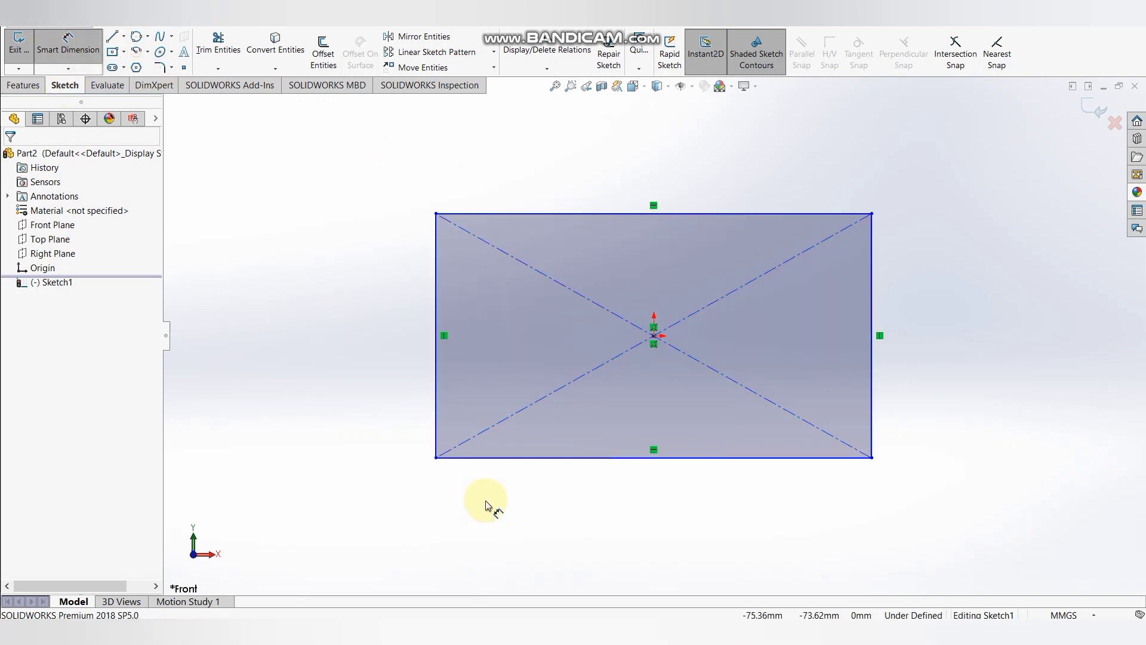
pyautogui.click(517, 457)
pyautogui.click(519, 503)
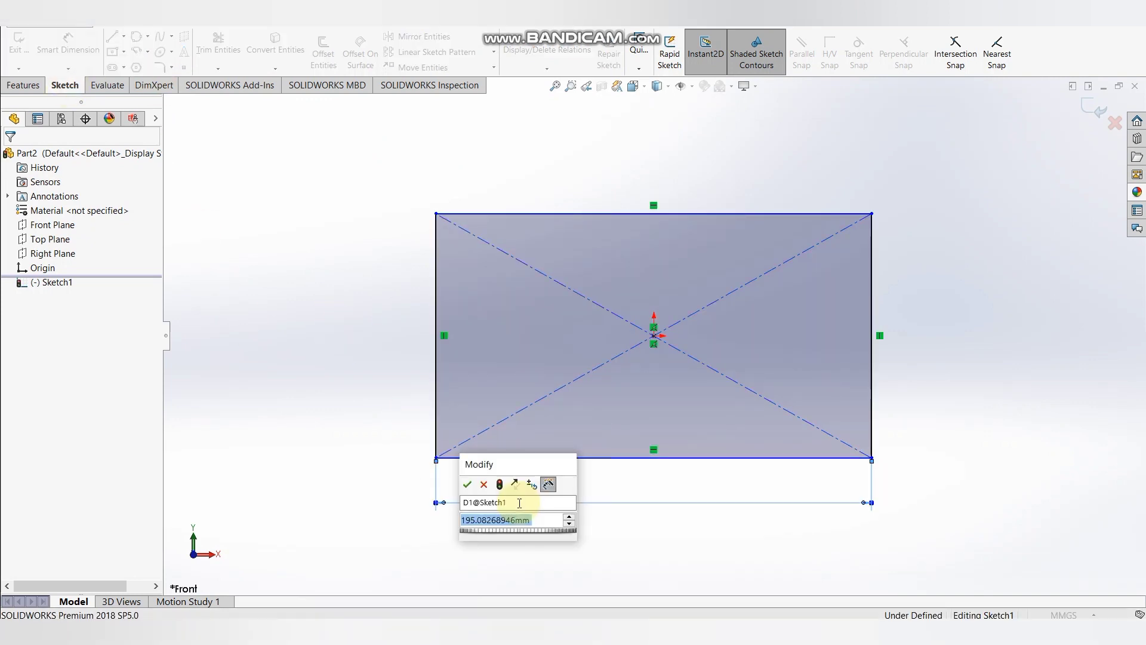
pyautogui.write('119')
pyautogui.press('Return')
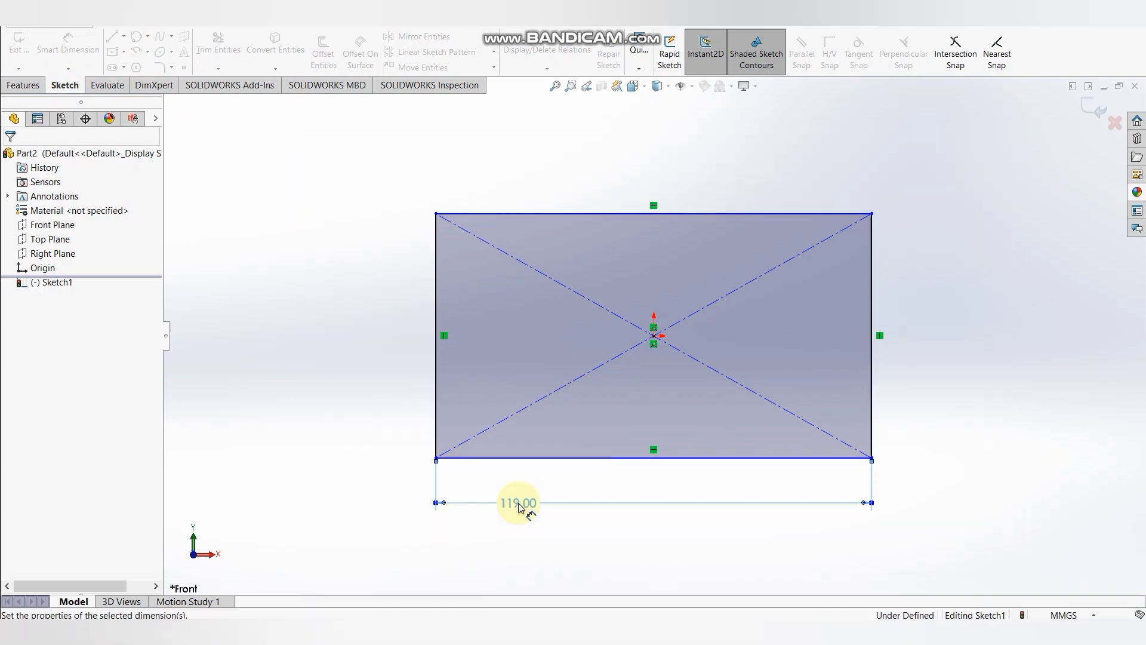
pyautogui.click(437, 386)
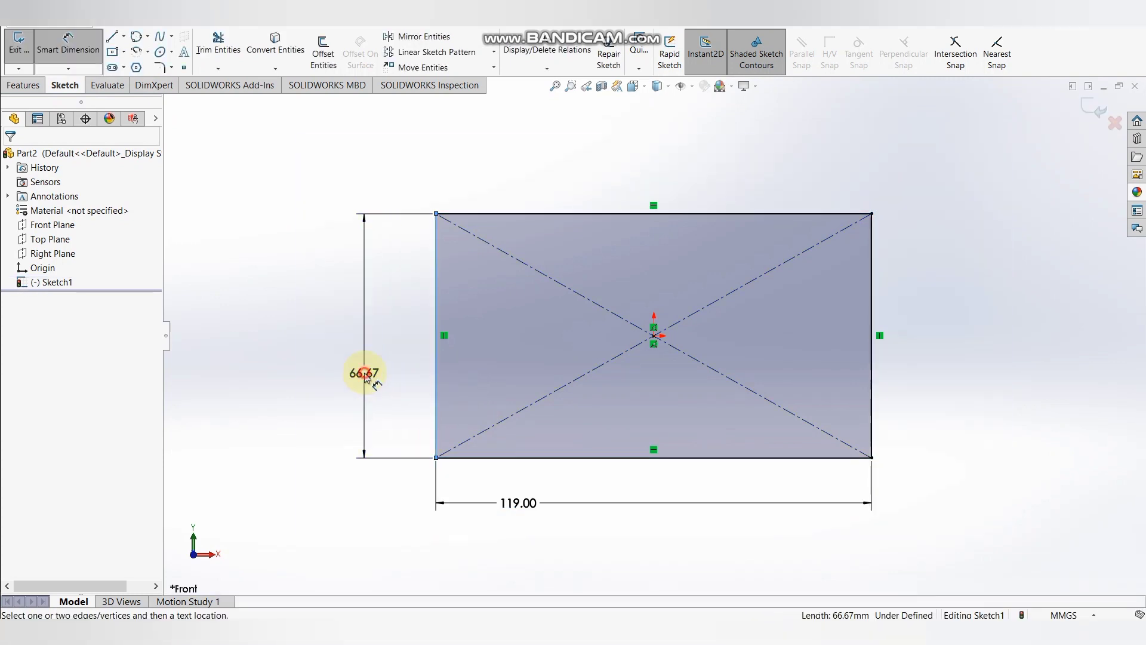
pyautogui.click(365, 377)
pyautogui.write('59')
pyautogui.press('Return')
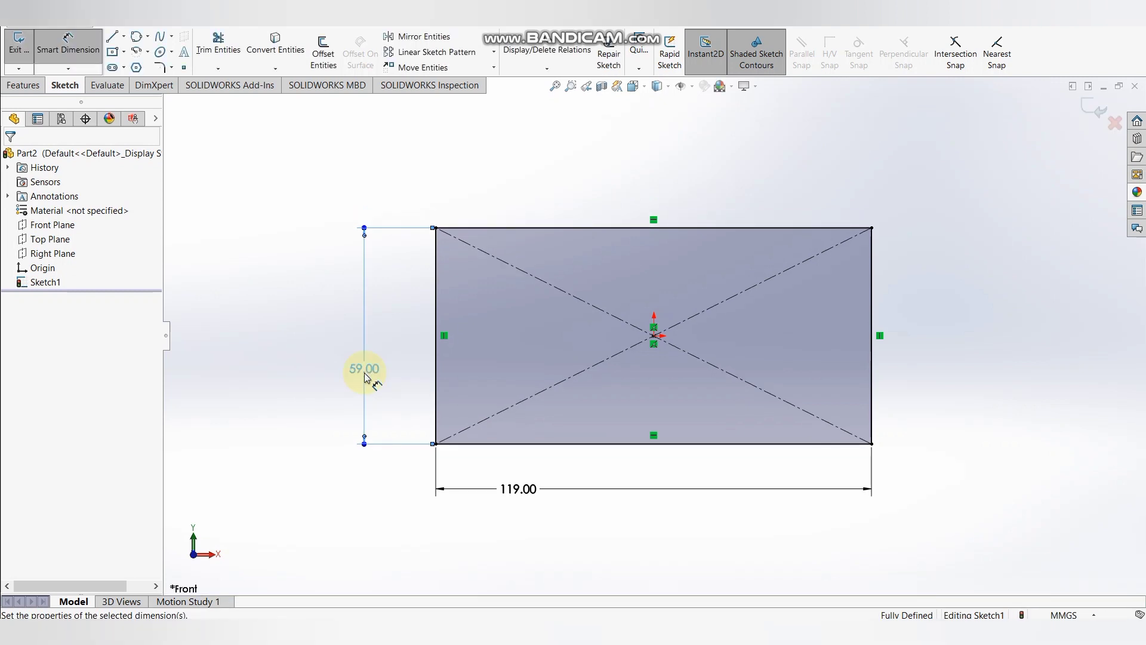
# Step: Extrude the rectangle as a blind boss to a depth of 57 mm
pyautogui.click(21, 85)
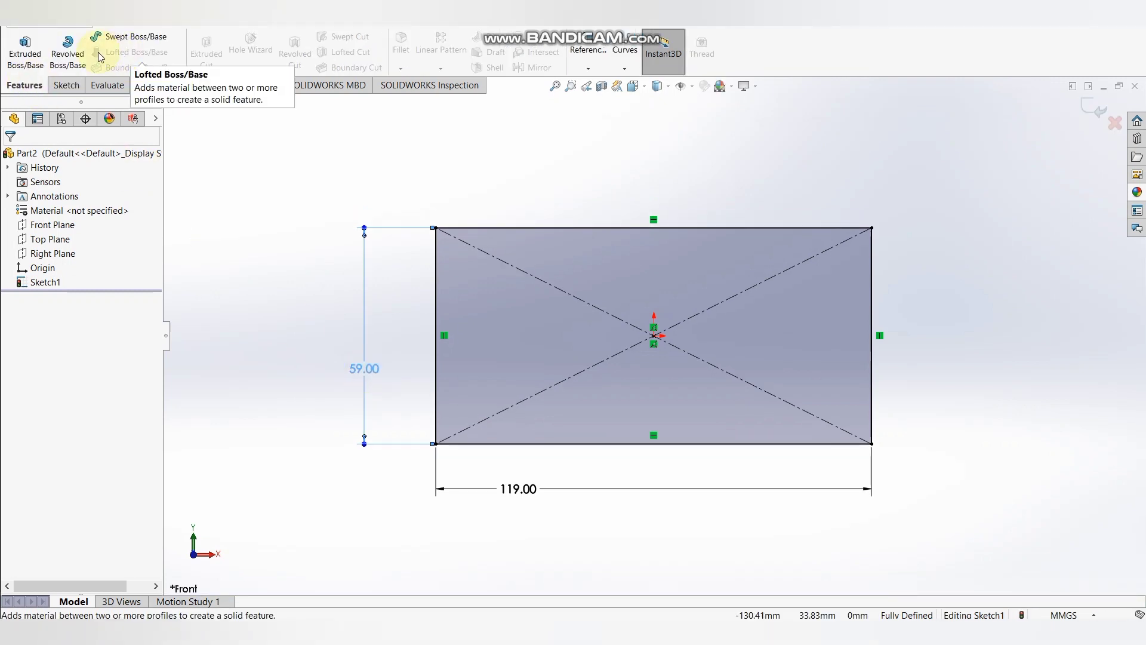
pyautogui.click(23, 54)
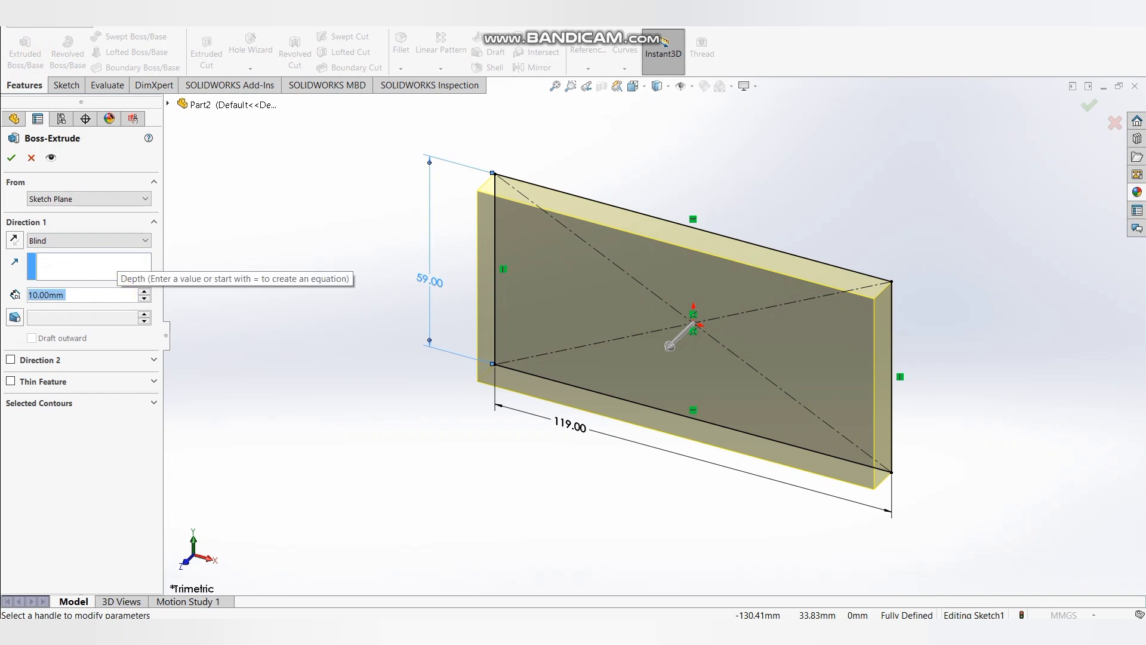
pyautogui.write('57')
pyautogui.press('Return')
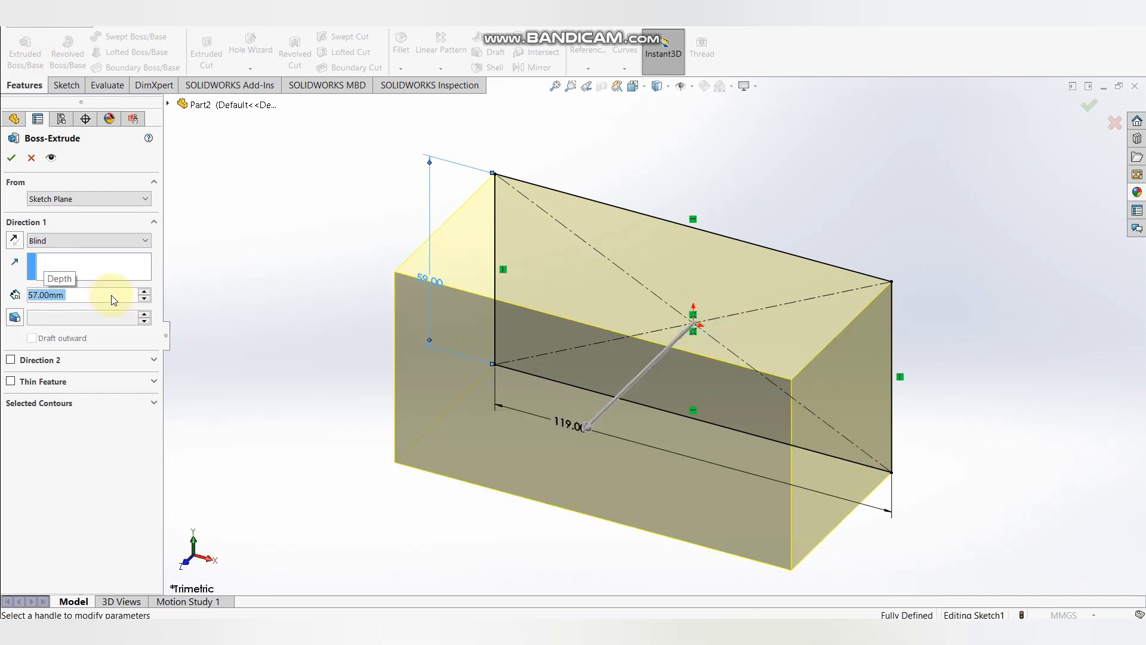
pyautogui.click(11, 159)
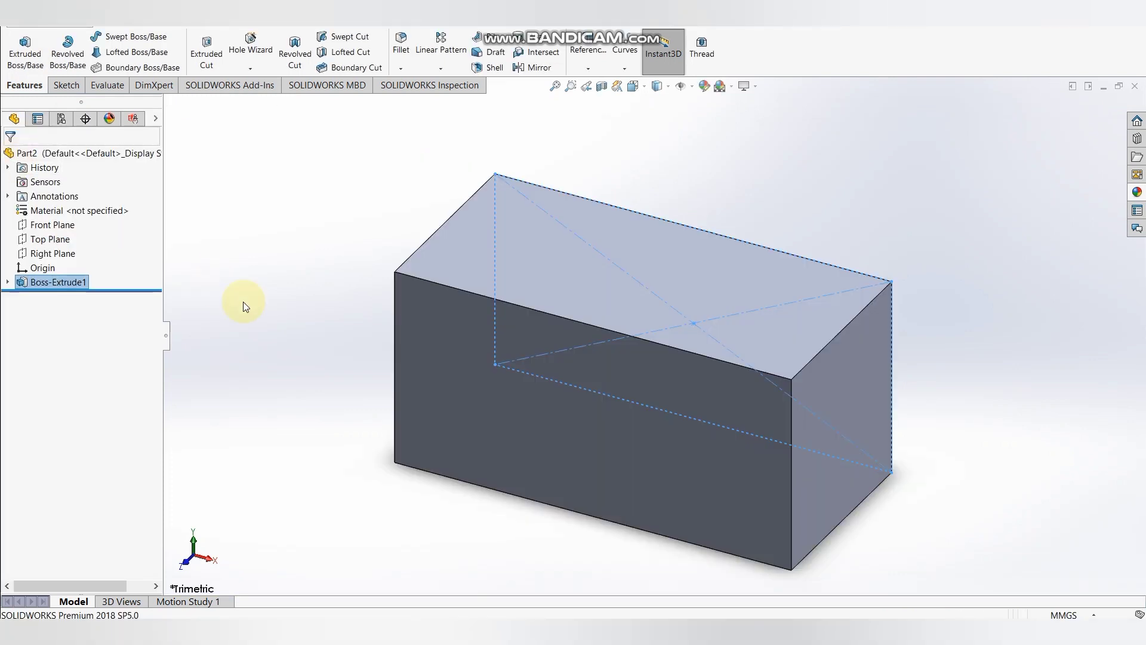
# Step: Examine the extruded block from several angles
pyautogui.press('Up')
pyautogui.press('Up')
pyautogui.press('Up')
pyautogui.press('Up')
pyautogui.press('Up')
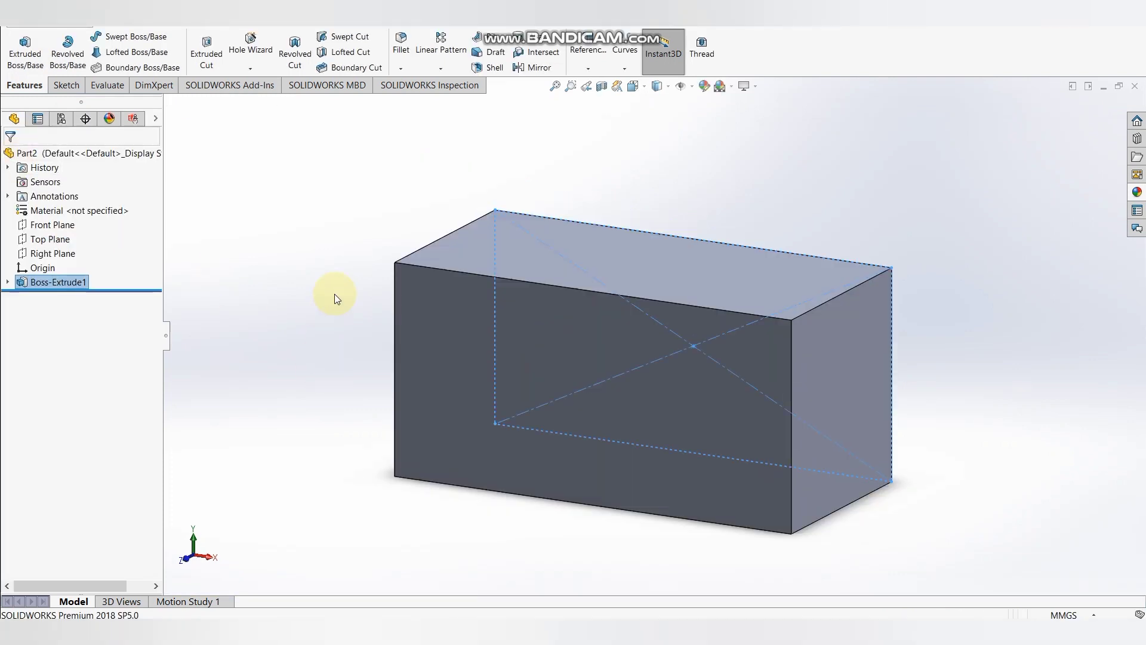
pyautogui.press('Down')
pyautogui.press('Down')
pyautogui.press('Down')
pyautogui.press('Down')
pyautogui.press('Up')
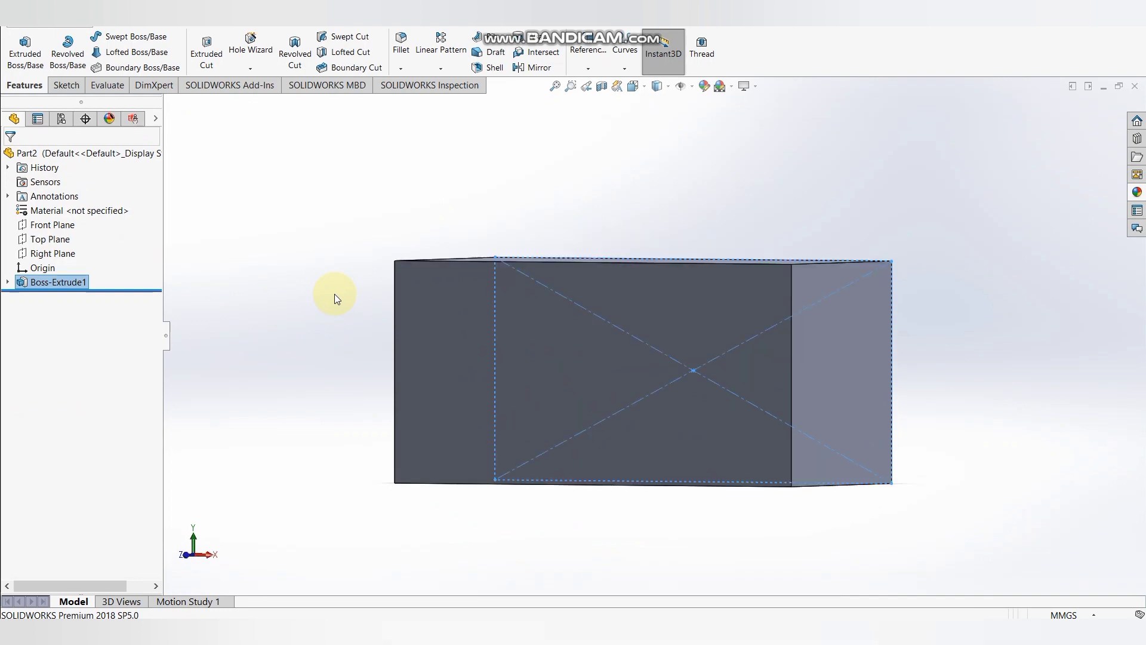
pyautogui.press('Down')
pyautogui.press('Right')
pyautogui.press('Up')
pyautogui.press('Up')
pyautogui.press('Up')
pyautogui.press('Up')
pyautogui.press('Up')
pyautogui.press('Up')
pyautogui.press('Up')
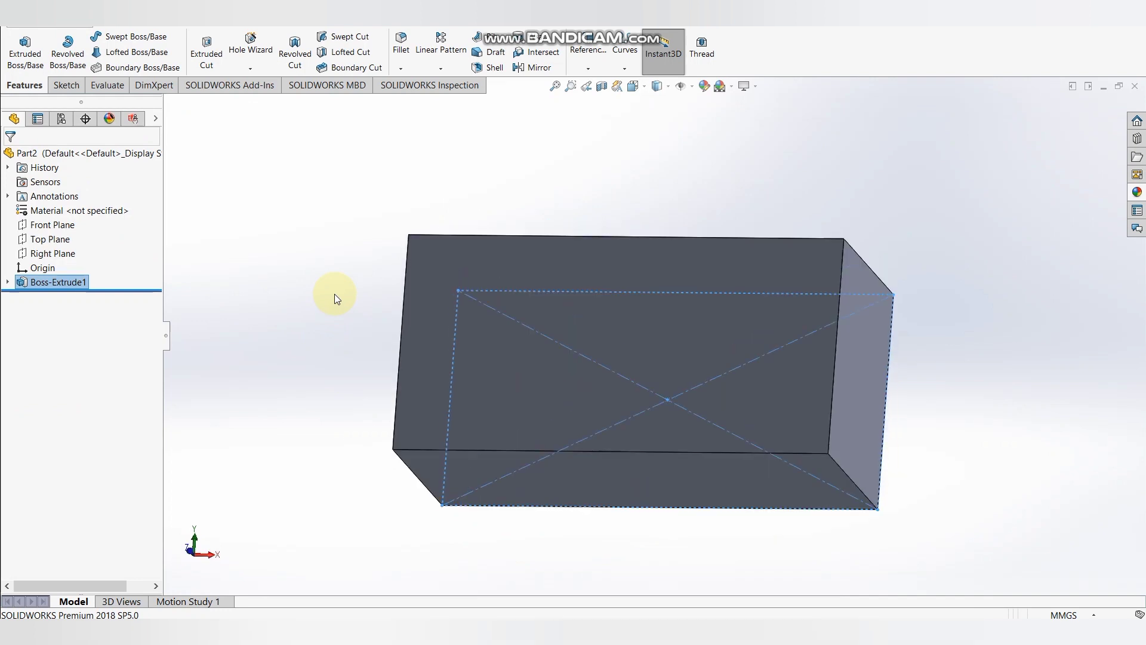
pyautogui.press('Down')
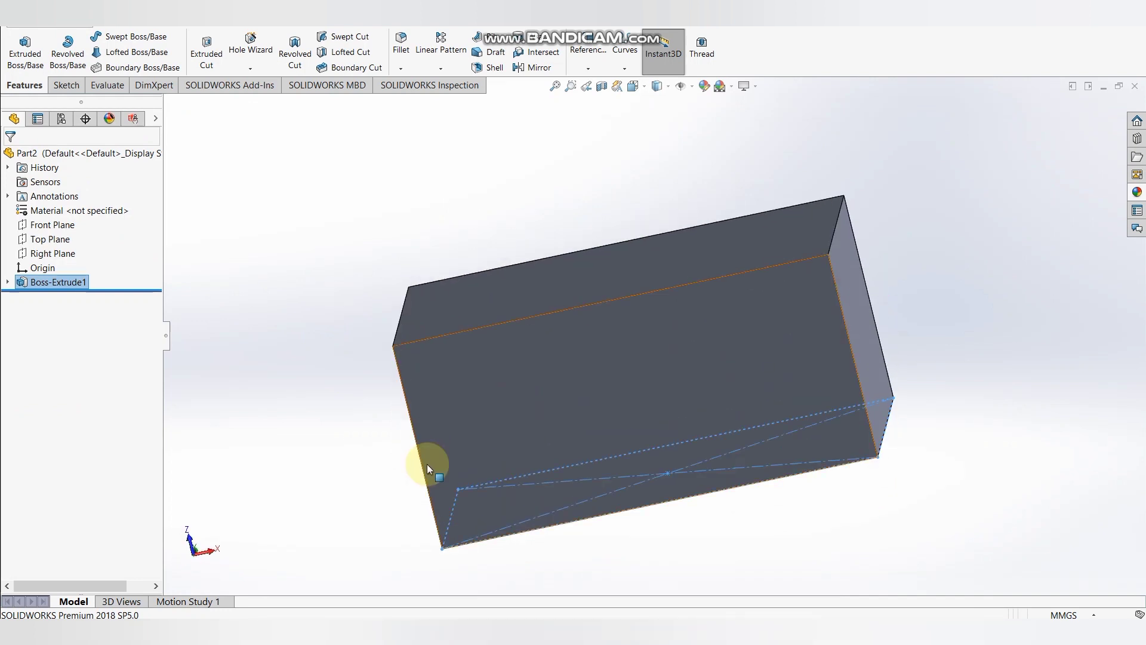
# Step: On the block's front face, sketch a closed rectangle of lines 15 mm wide along the right edge, spanning the full height
pyautogui.click(571, 276)
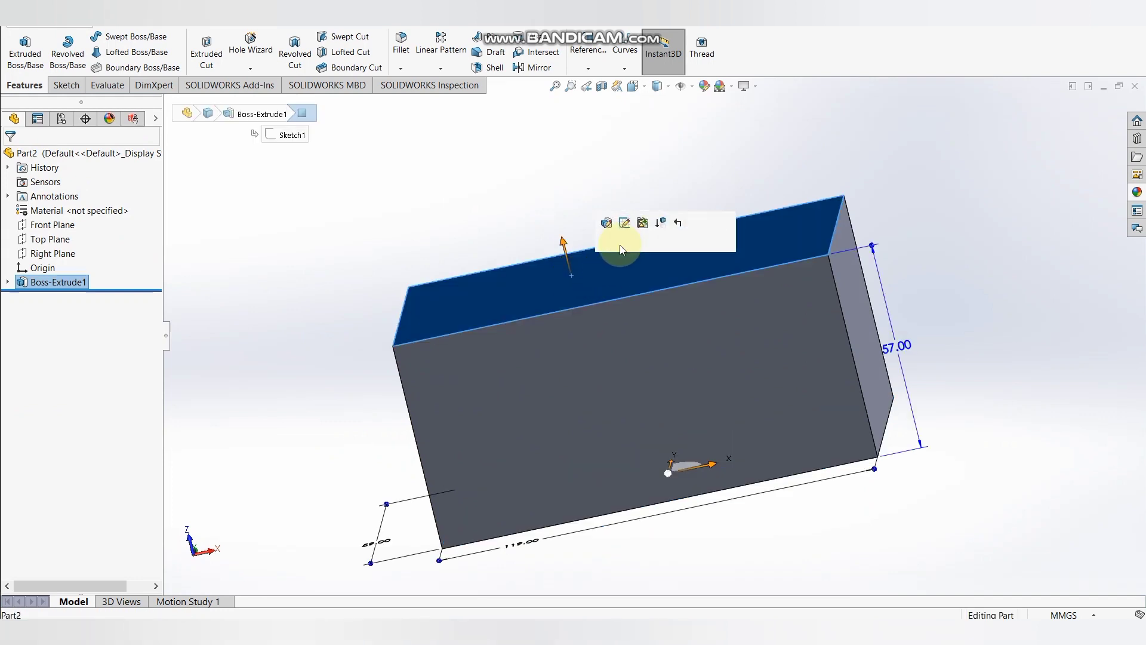
pyautogui.click(679, 242)
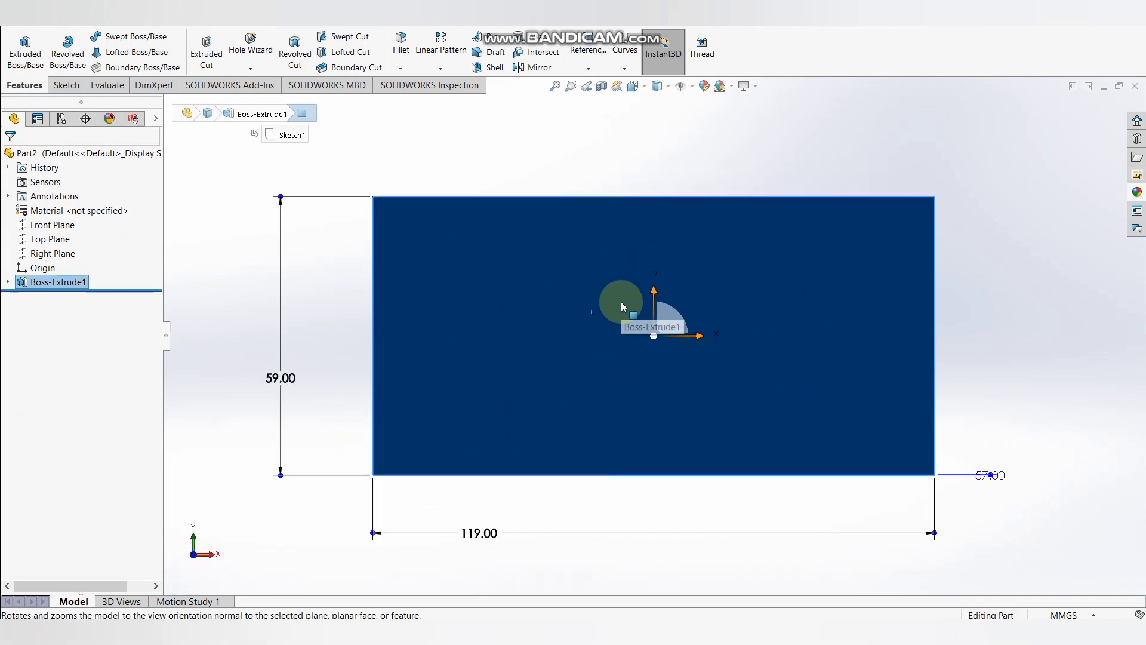
pyautogui.rightClick(621, 302)
pyautogui.click(650, 289)
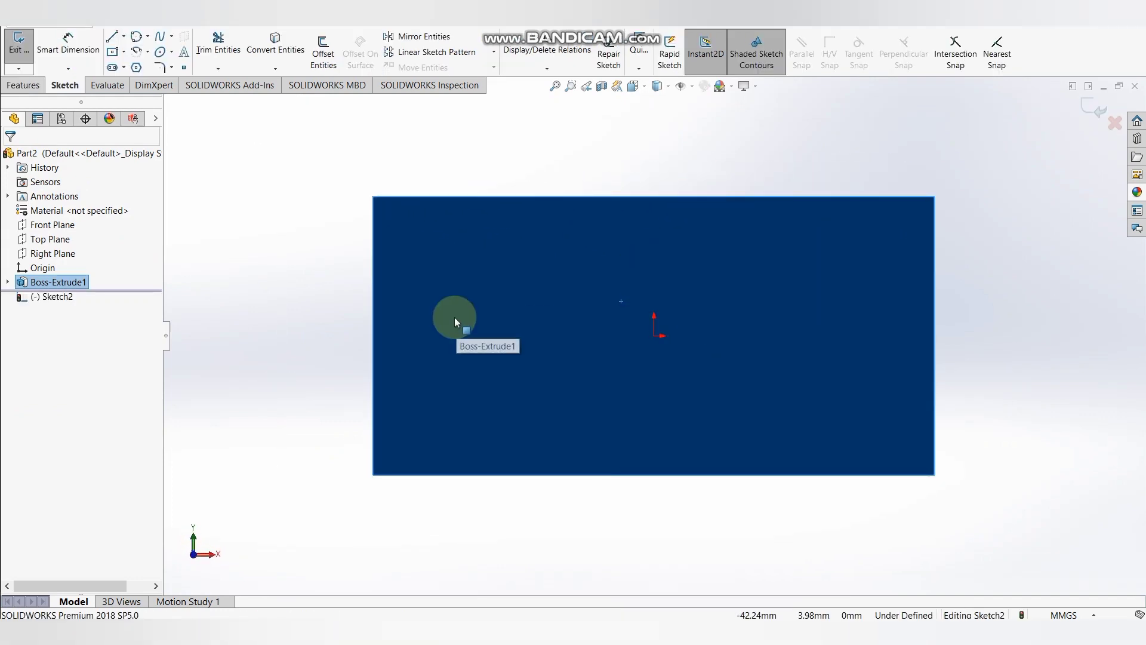
pyautogui.click(113, 37)
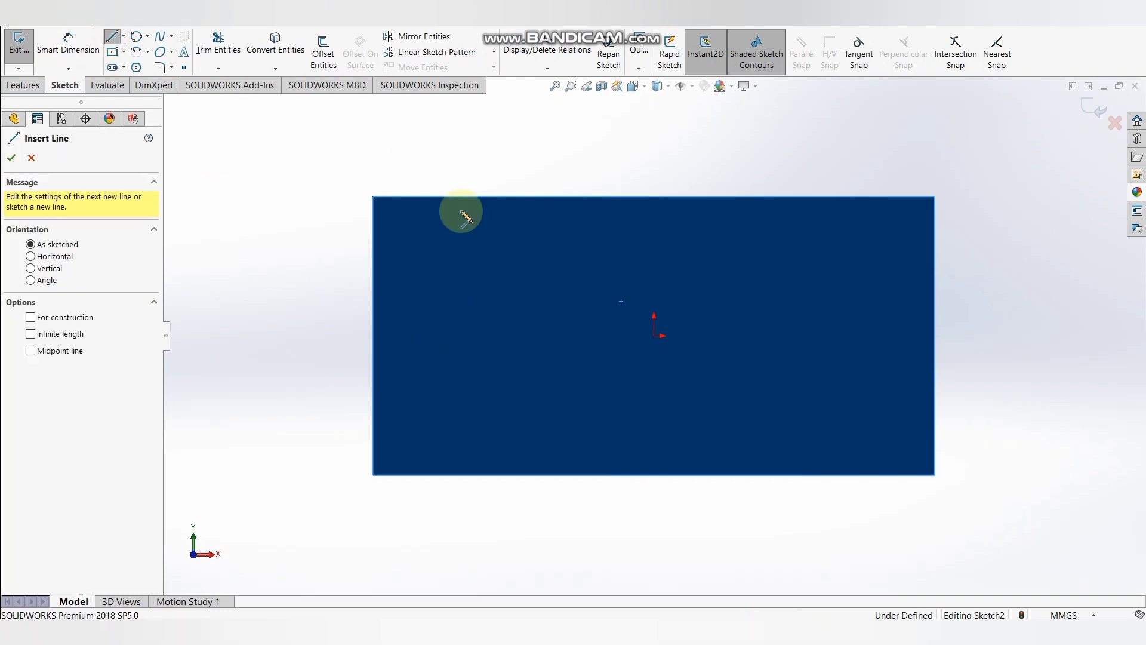
pyautogui.click(935, 197)
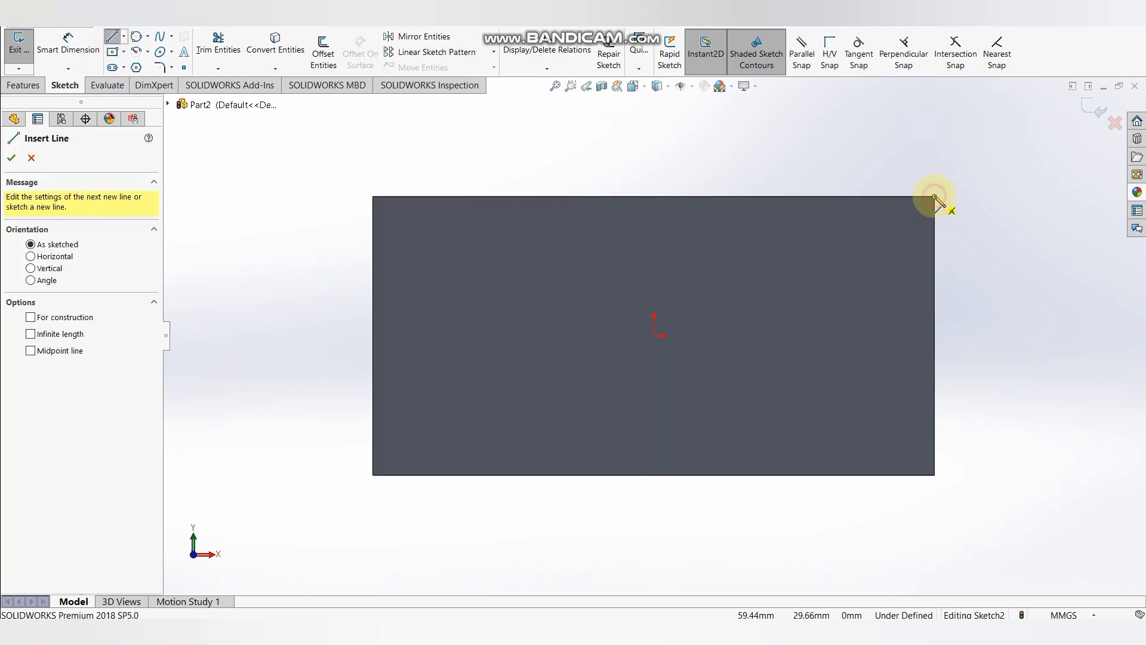
pyautogui.write('1')
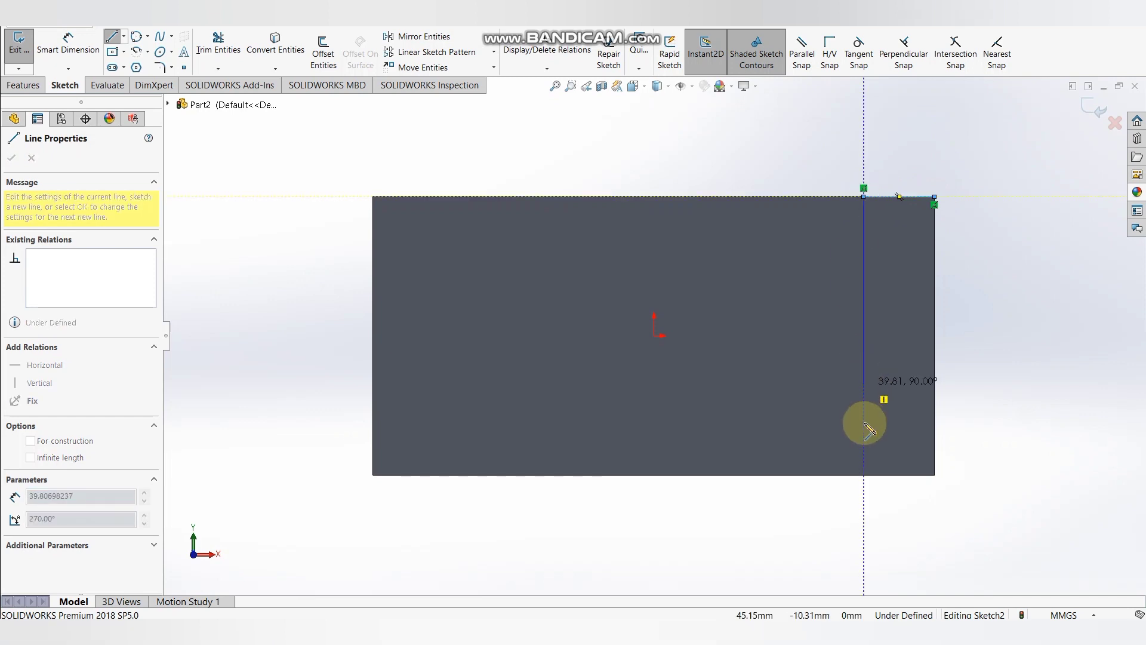
pyautogui.click(864, 475)
pyautogui.click(935, 476)
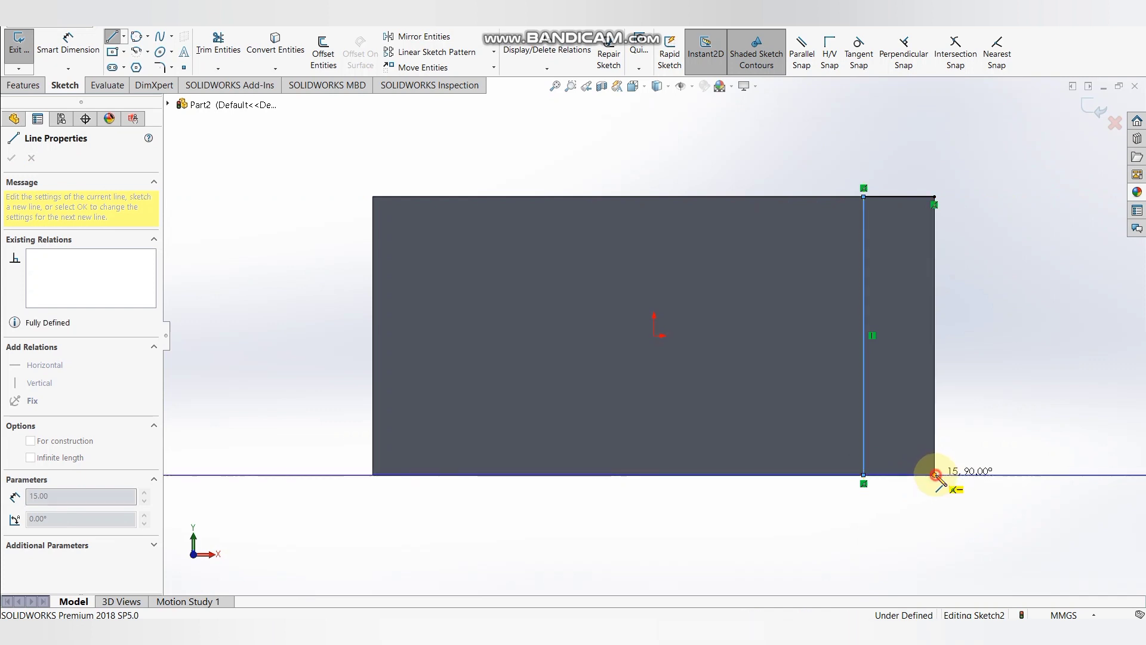
pyautogui.click(935, 197)
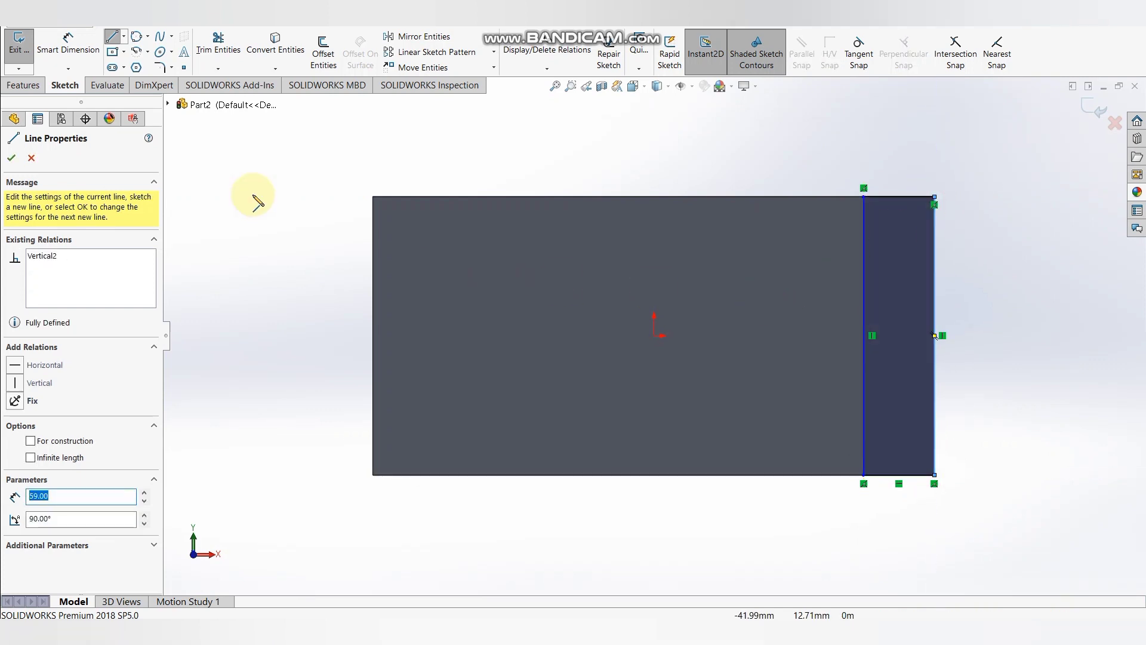
# Step: Cut the 15 mm wide strip into the block with a blind Extruded Cut 38 mm deep
pyautogui.click(23, 86)
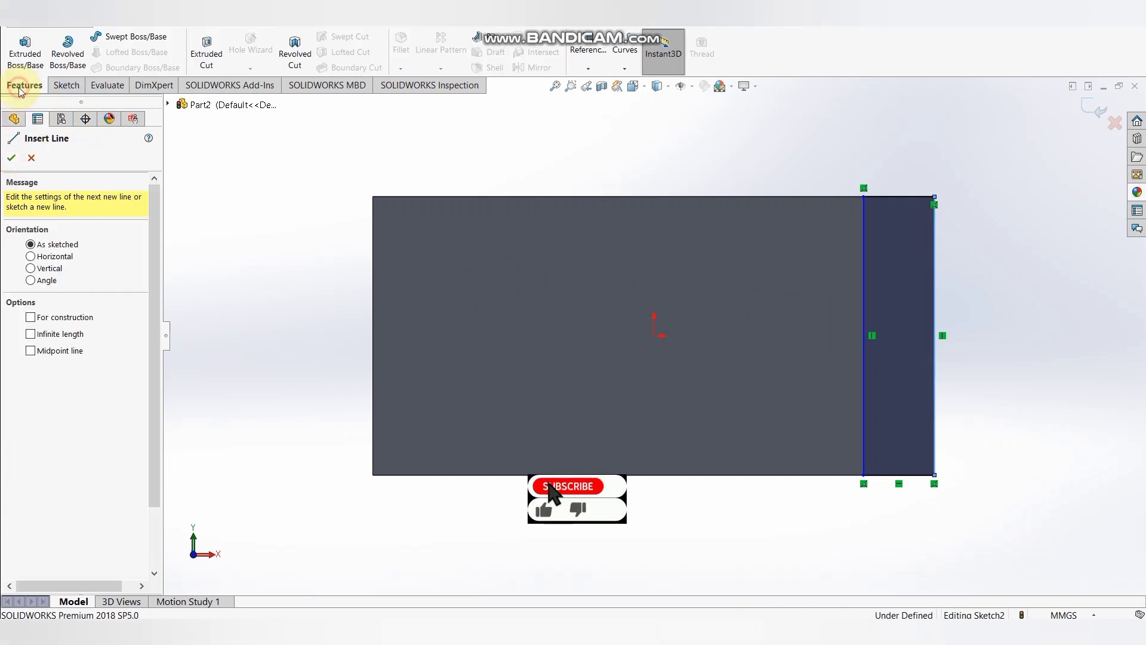
pyautogui.click(209, 60)
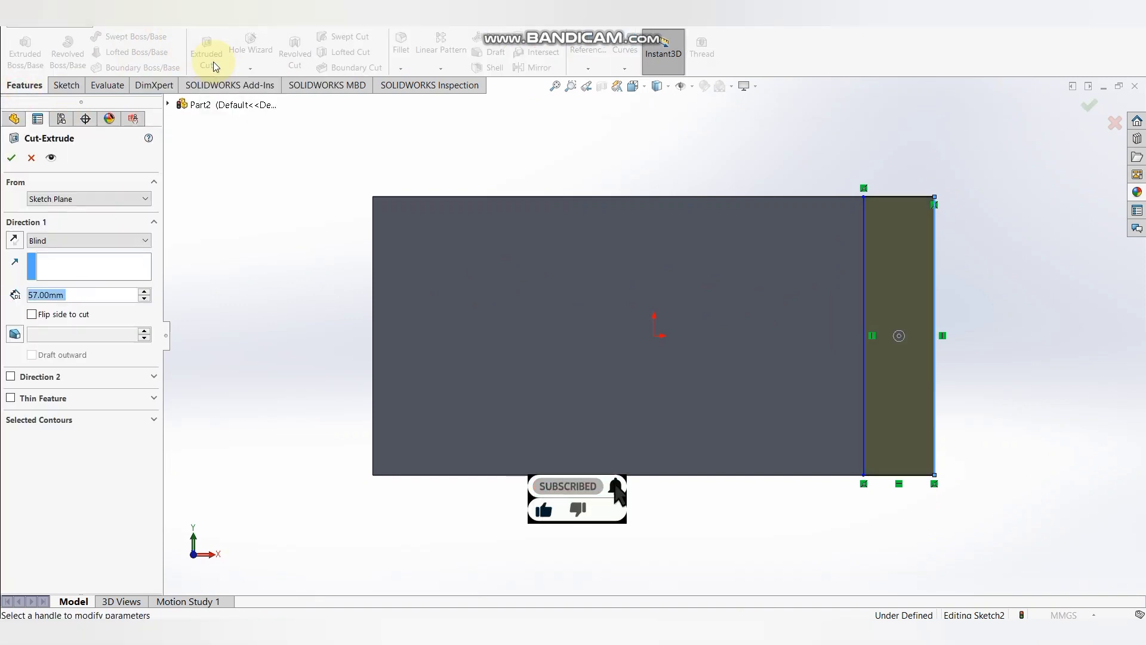
pyautogui.doubleClick(72, 294)
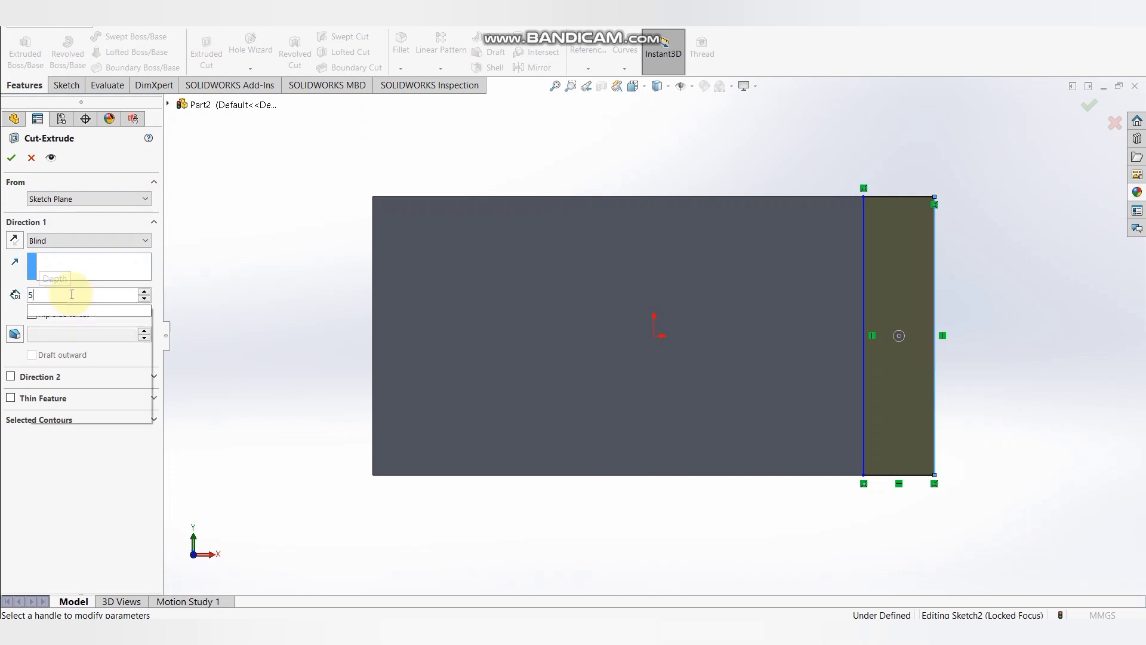
pyautogui.write('38')
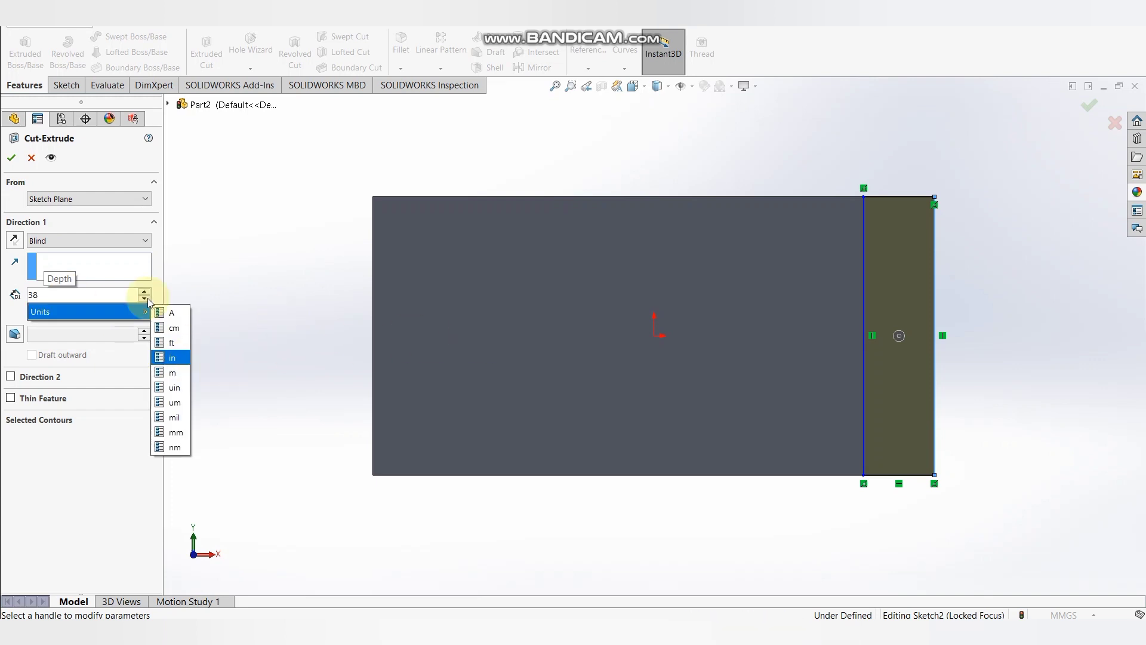
pyautogui.press('Return')
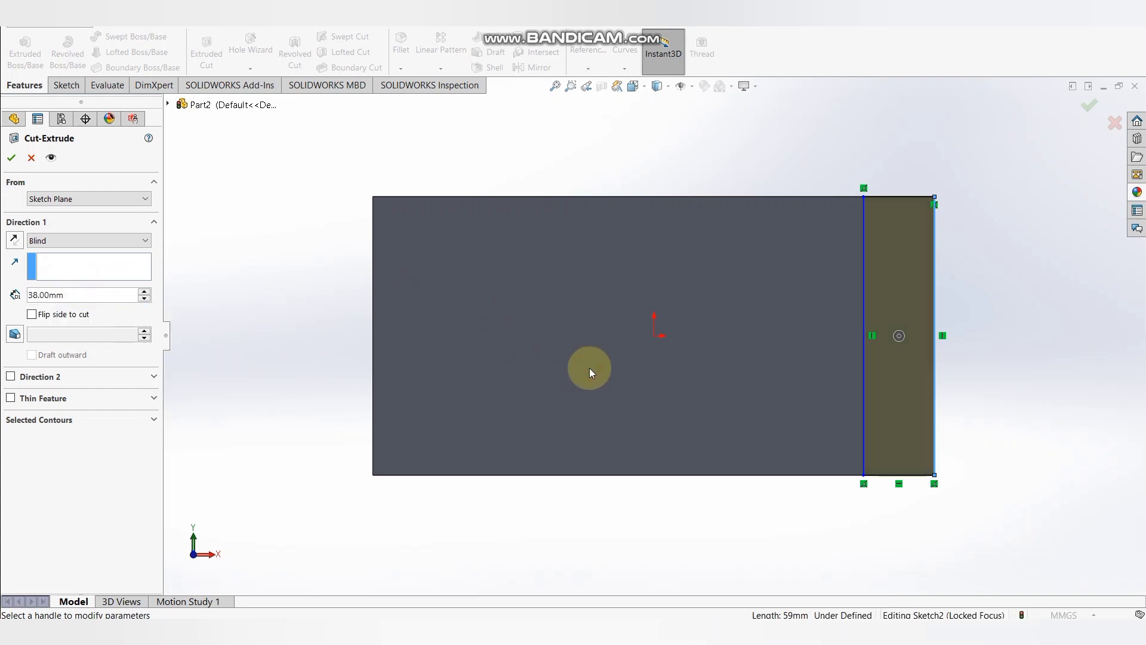
pyautogui.press('Down')
pyautogui.press('Down')
pyautogui.press('Down')
pyautogui.press('Up')
pyautogui.press('Up')
pyautogui.press('Up')
pyautogui.press('Up')
pyautogui.press('Up')
pyautogui.press('Up')
pyautogui.press('Up')
pyautogui.press('Up')
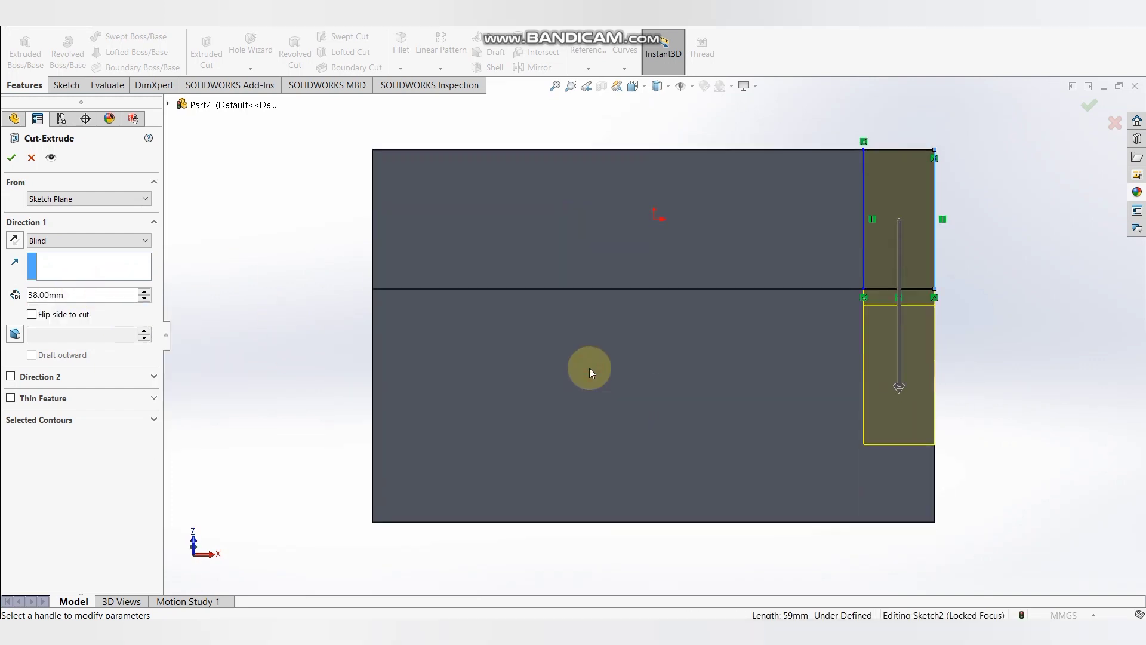
pyautogui.click(11, 158)
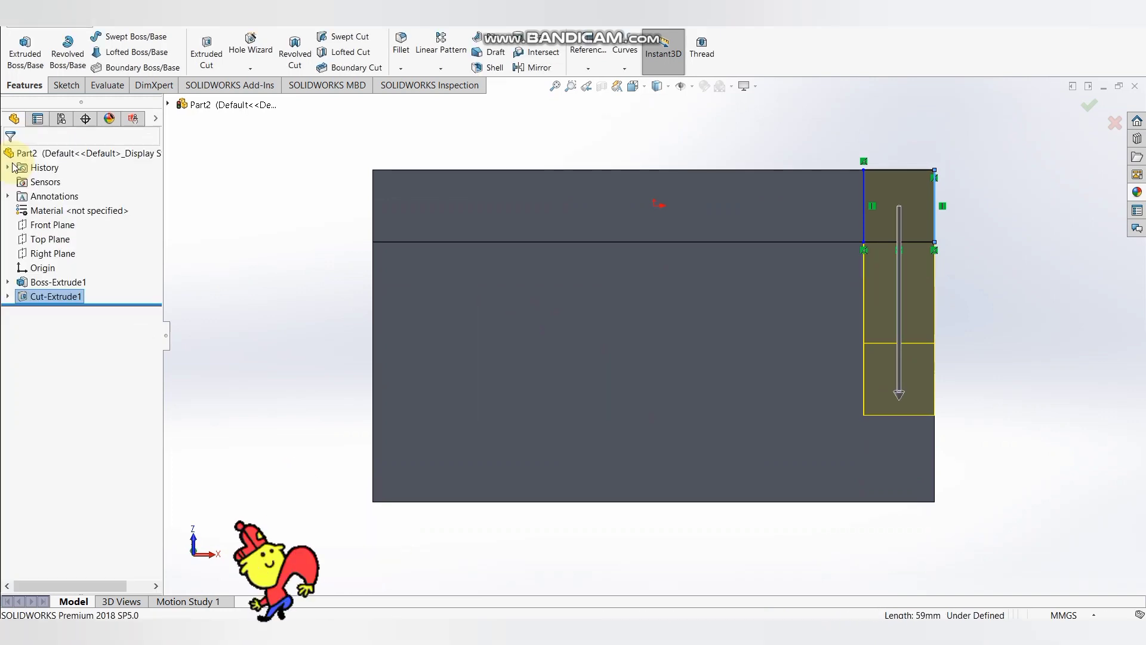
# Step: On the block's front face, sketch a closed rectangle of lines 23 mm wide along the left edge, spanning the full height
pyautogui.click(424, 224)
pyautogui.click(535, 187)
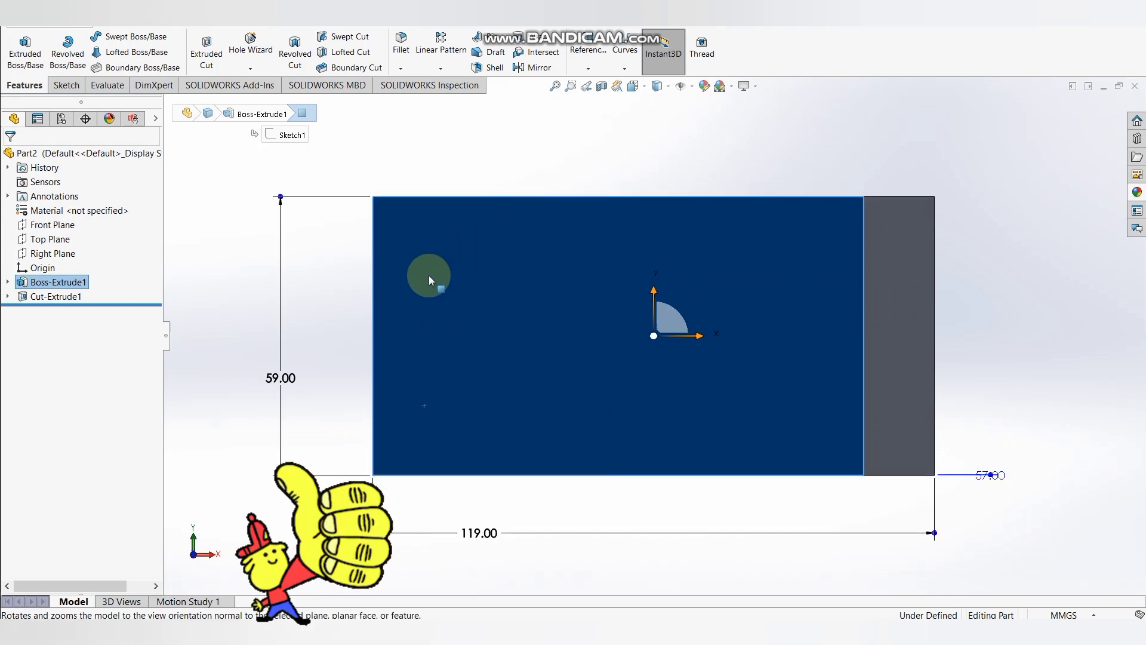
pyautogui.rightClick(429, 274)
pyautogui.click(449, 256)
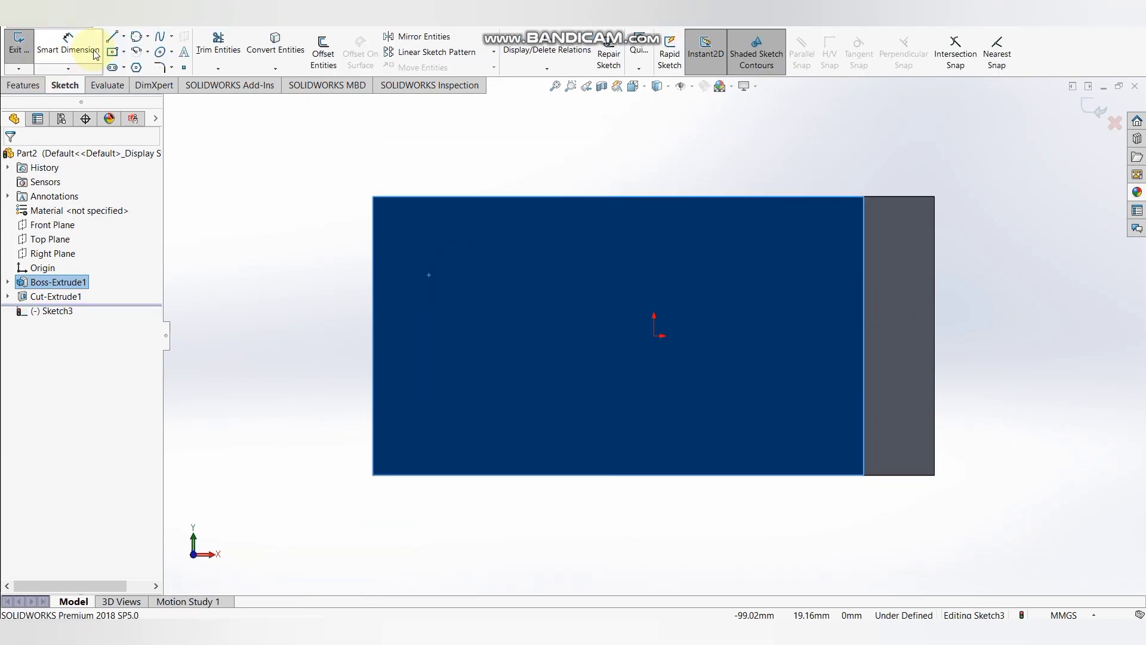
pyautogui.click(112, 38)
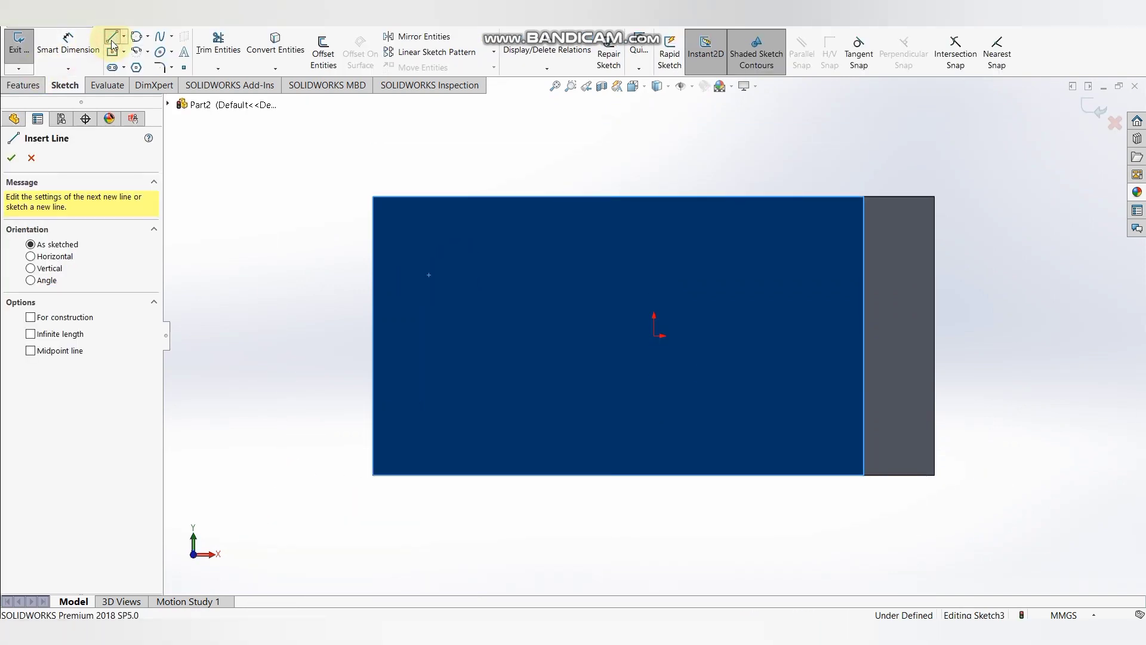
pyautogui.click(373, 197)
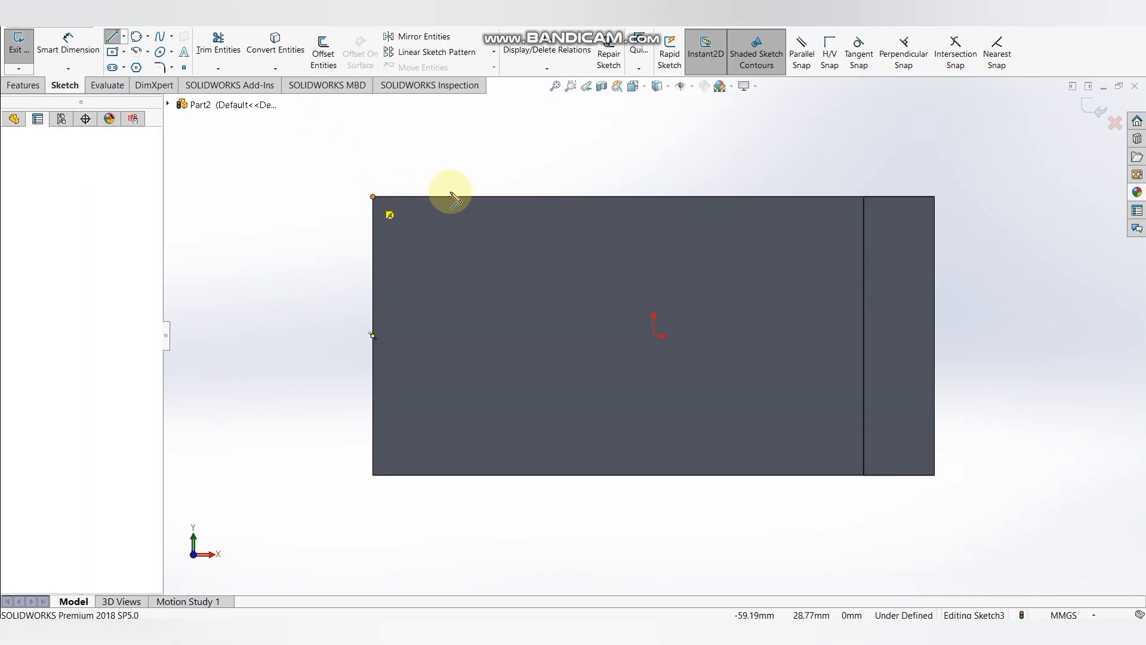
pyautogui.click(483, 197)
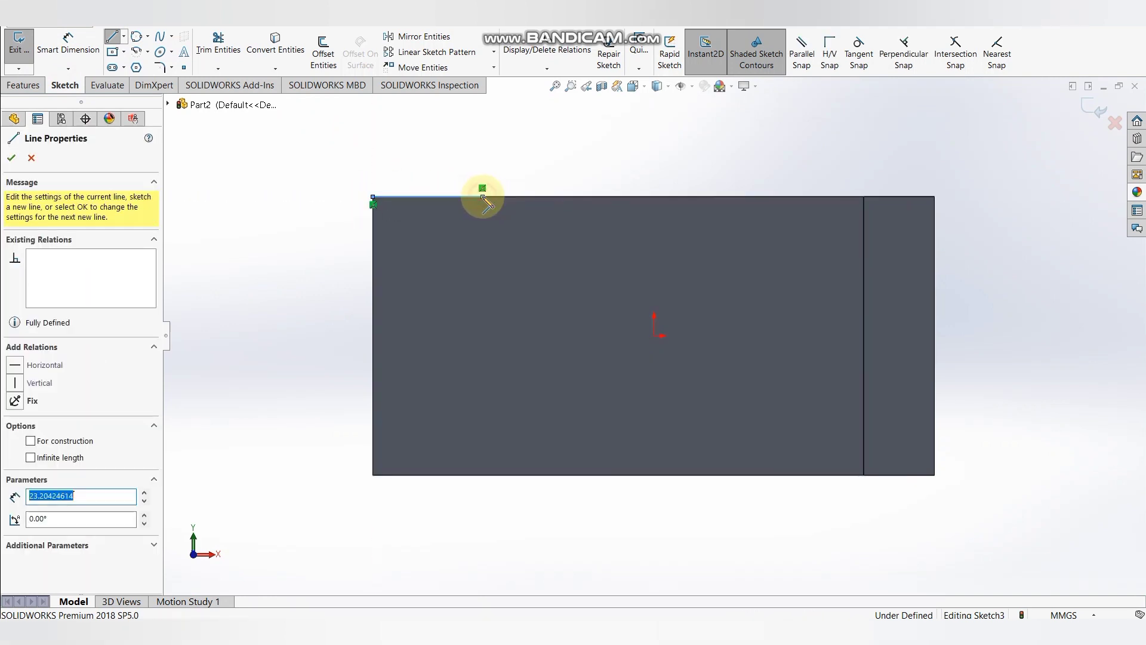
pyautogui.write('23')
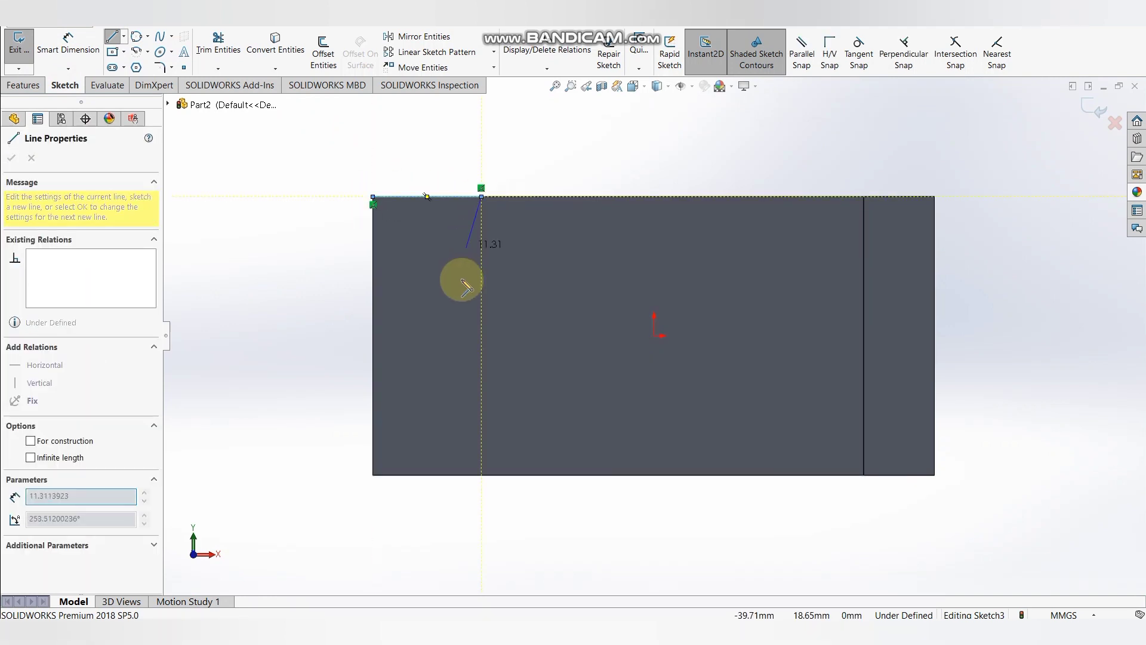
pyautogui.click(482, 475)
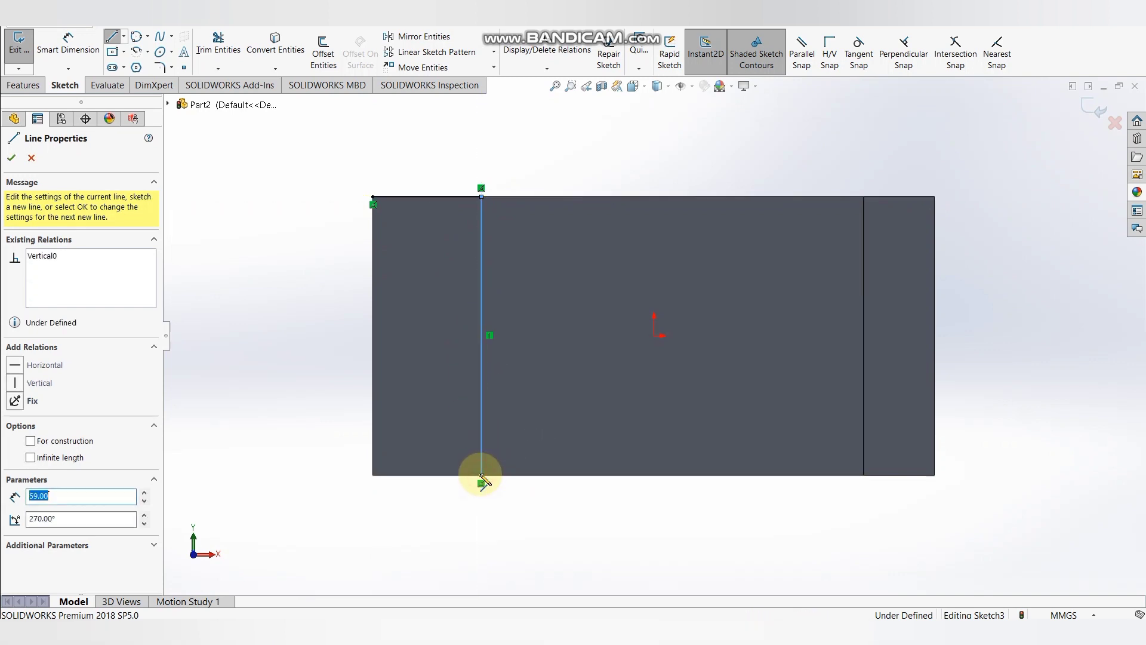
pyautogui.click(373, 476)
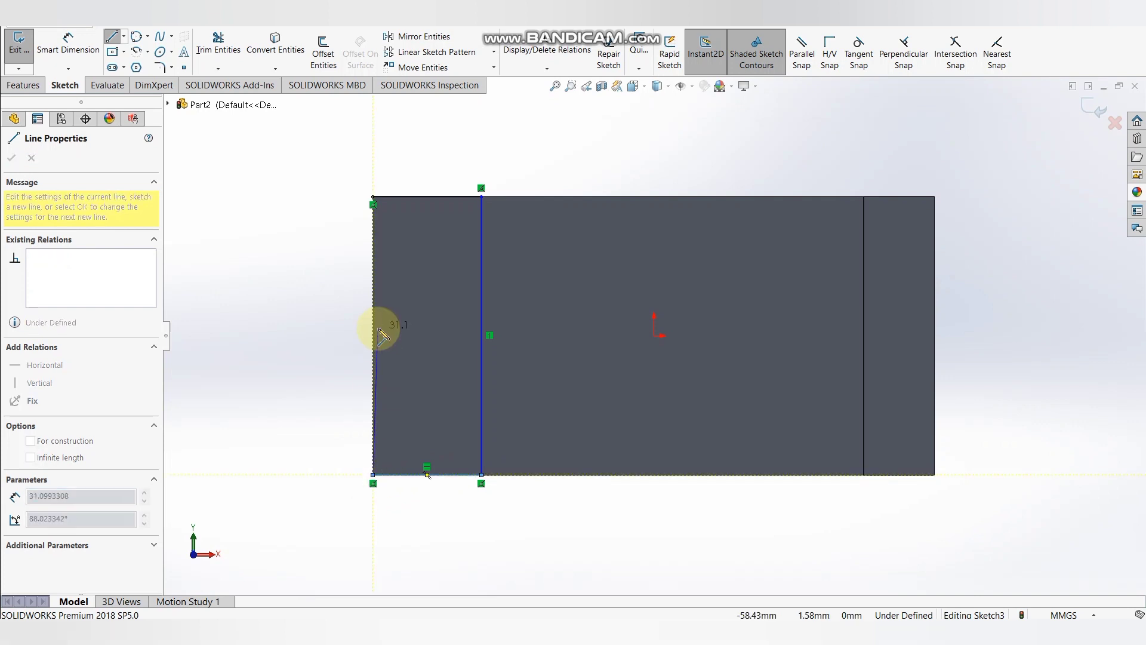
pyautogui.click(373, 196)
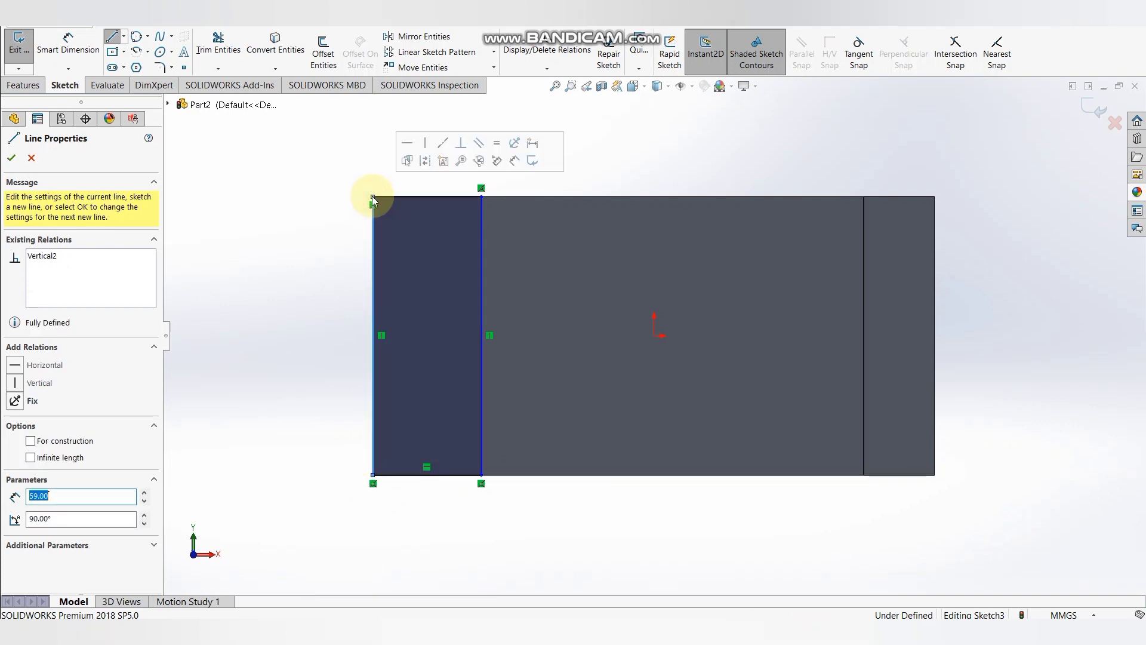
pyautogui.click(12, 158)
# Step: Cut the 23 mm wide strip into the block with a blind Extruded Cut 15.5 mm deep
pyautogui.click(21, 88)
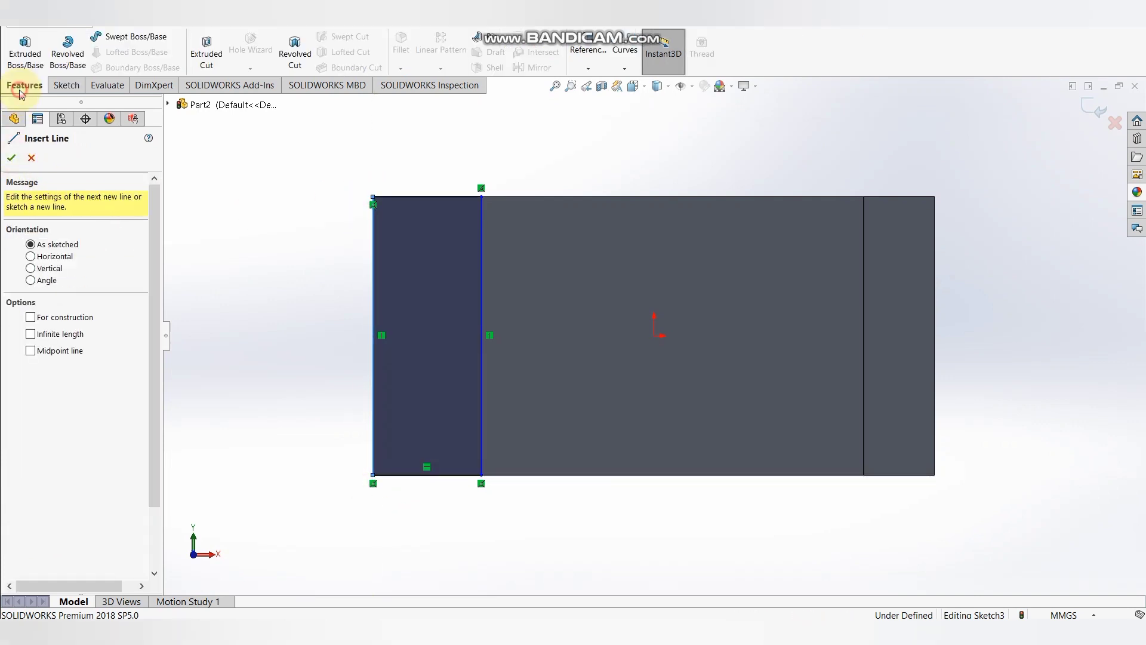
pyautogui.click(203, 59)
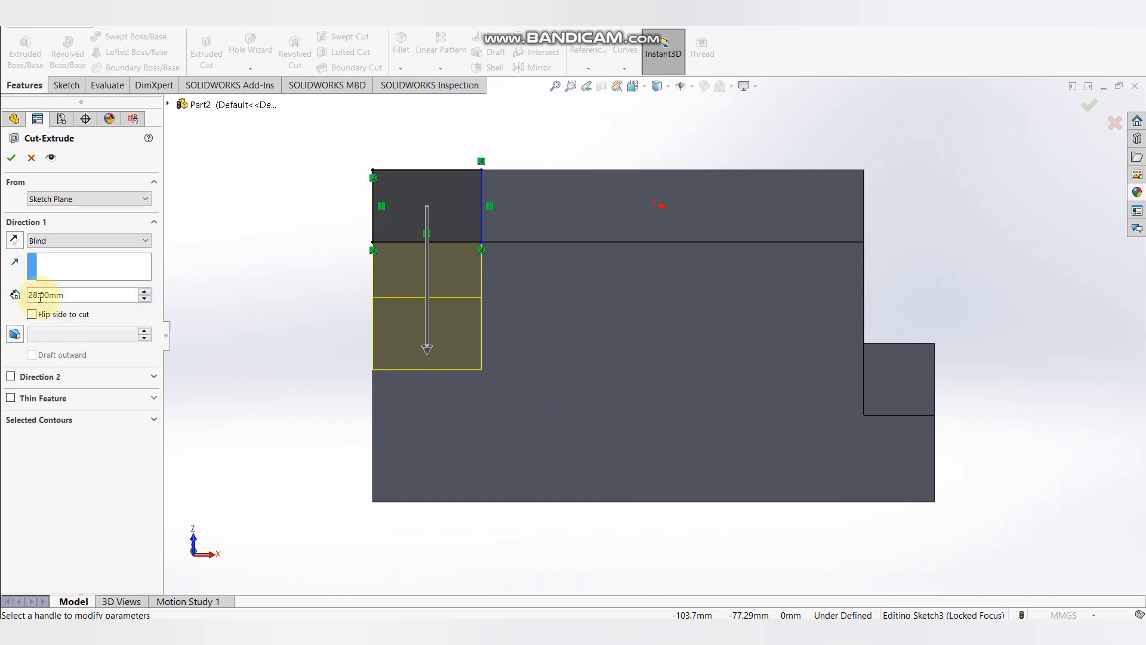
pyautogui.click(40, 297)
pyautogui.press('BackSpace')
pyautogui.press('BackSpace')
pyautogui.write('15')
pyautogui.press('Return')
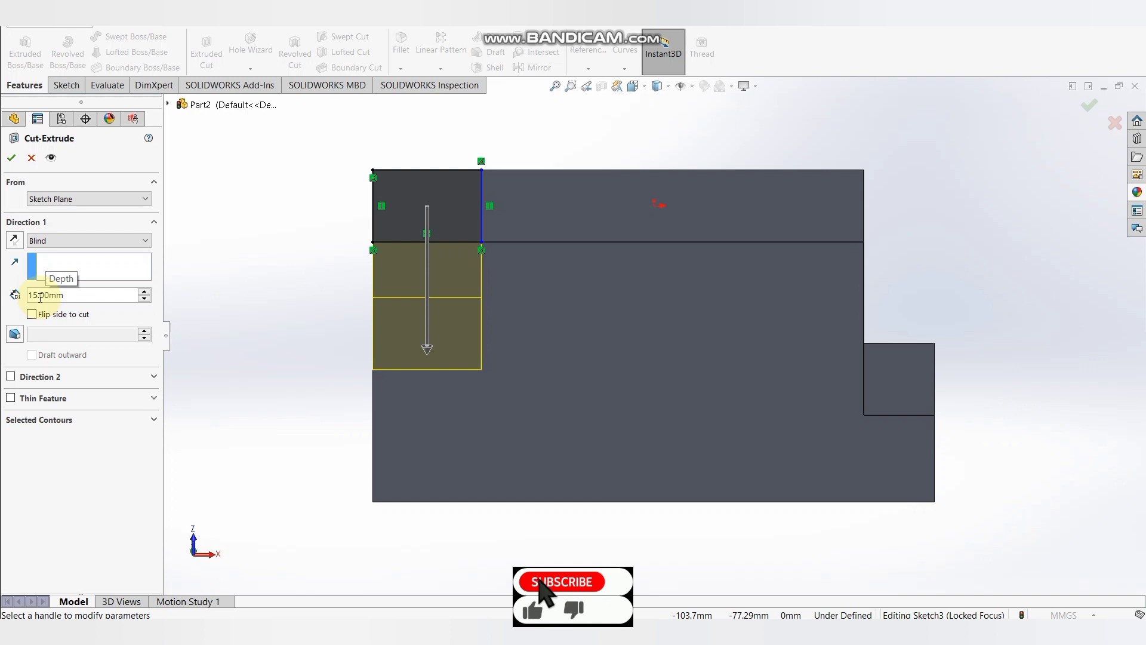
pyautogui.click(40, 297)
pyautogui.press('Delete')
pyautogui.write('5')
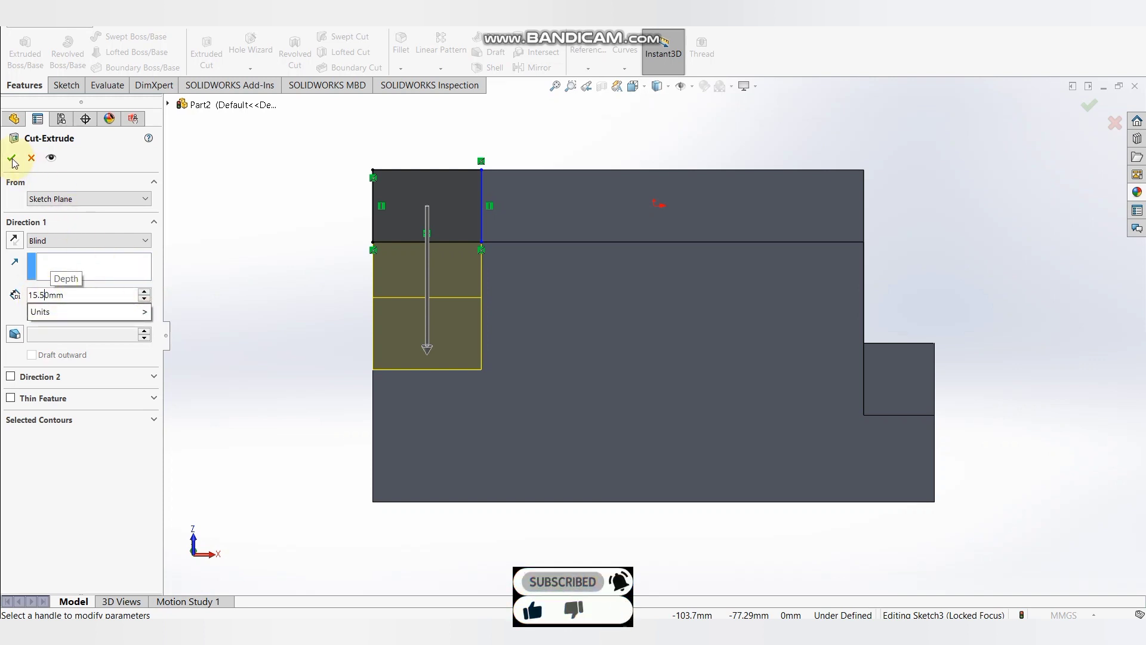
pyautogui.press('Return')
pyautogui.press('Return')
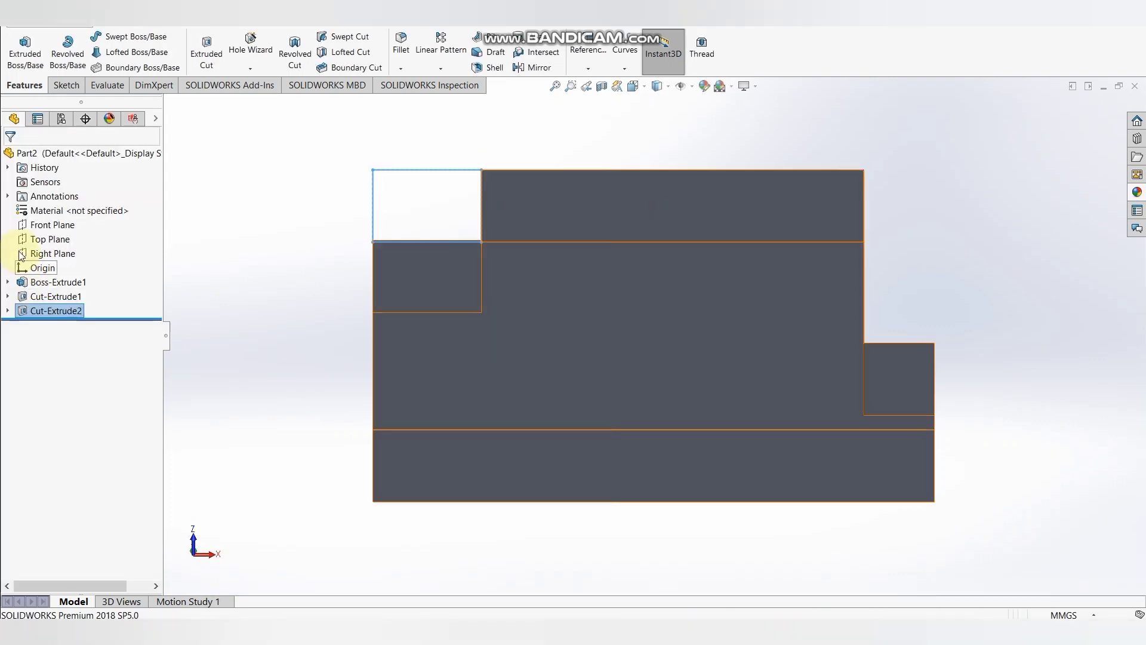
pyautogui.click(347, 272)
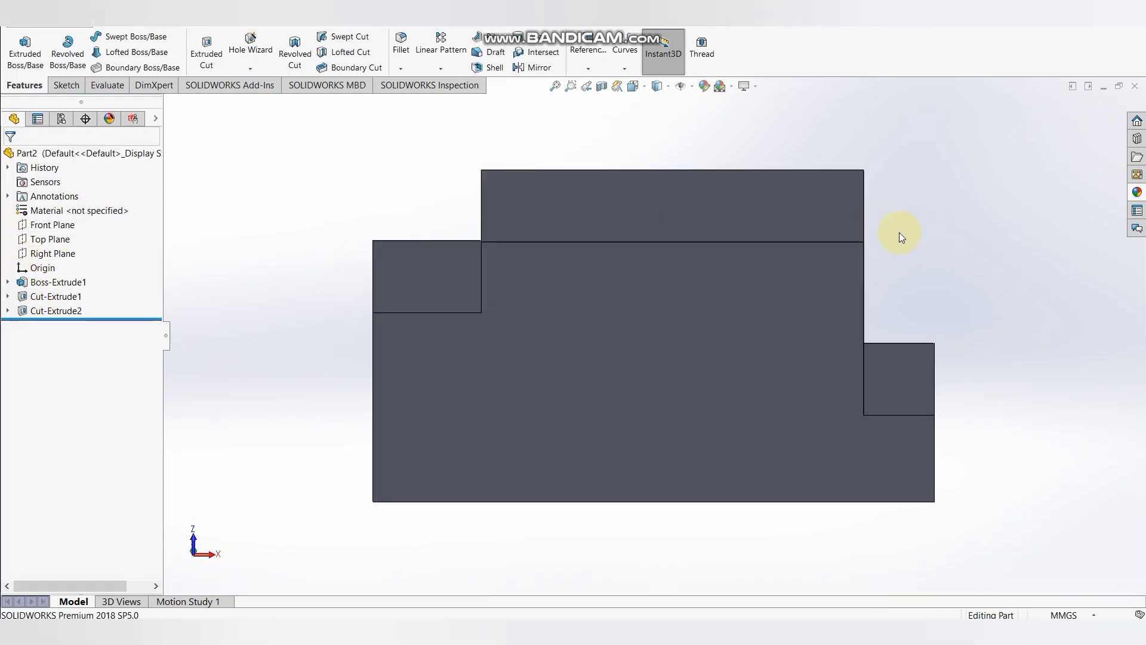
# Step: On the first cut's 38 mm side wall, sketch a 25 mm line down the front edge and a closed triangle below it, sloping to the bottom inner corner
pyautogui.hotkey('ctrl', '7')
pyautogui.click(875, 260)
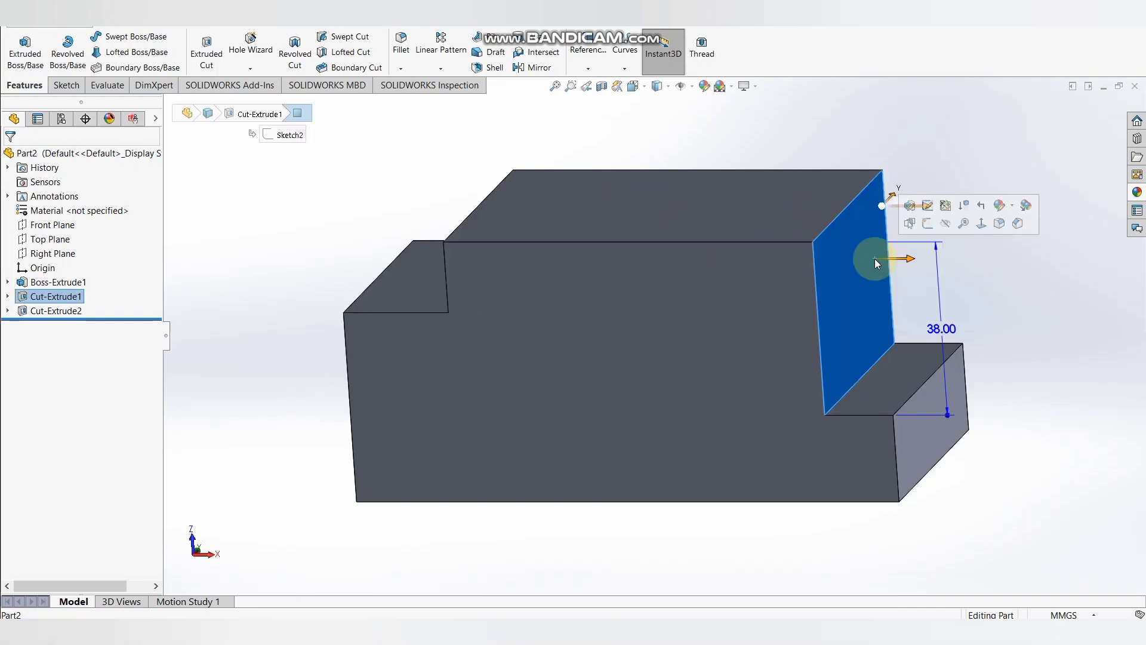
pyautogui.click(981, 224)
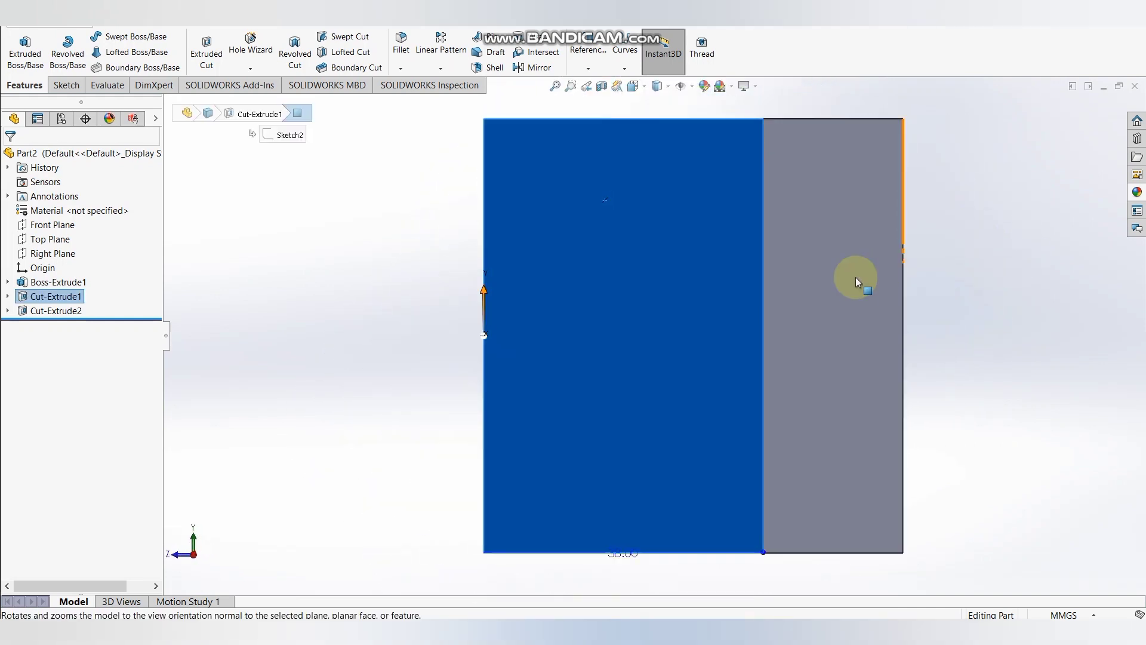
pyautogui.click(638, 305)
pyautogui.click(695, 272)
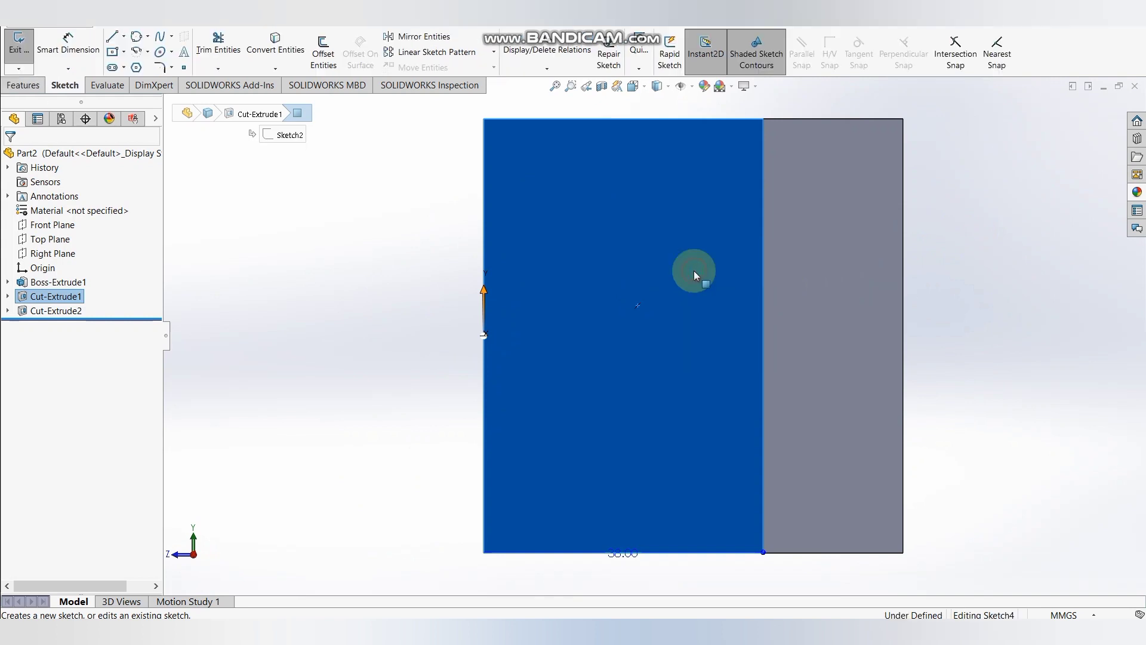
pyautogui.click(110, 37)
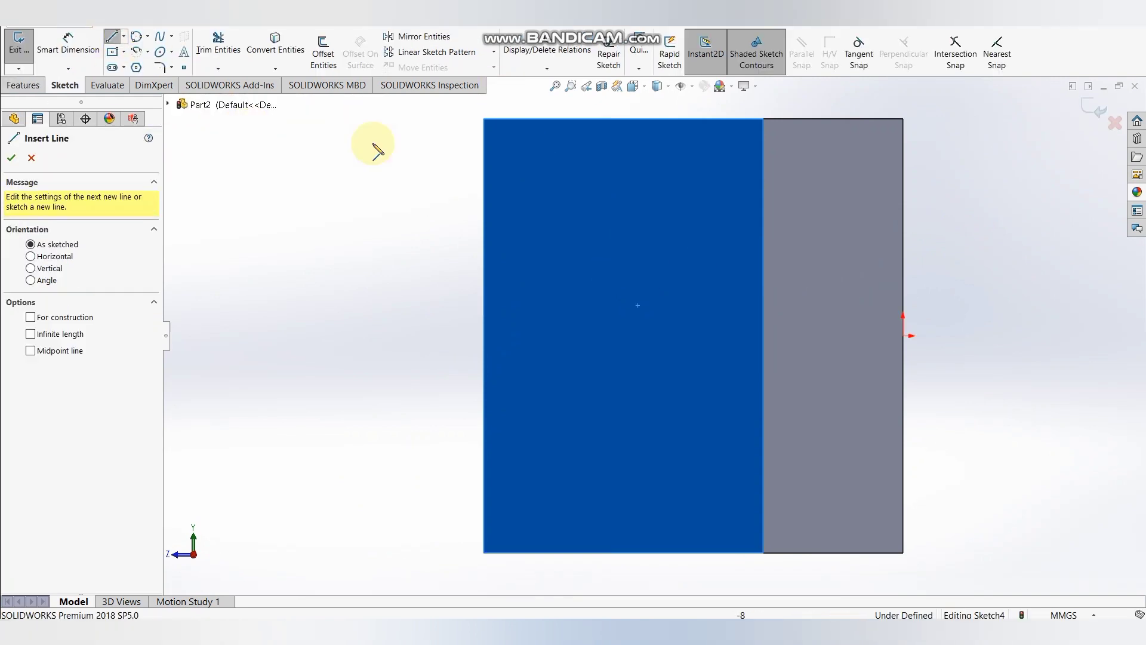
pyautogui.click(483, 119)
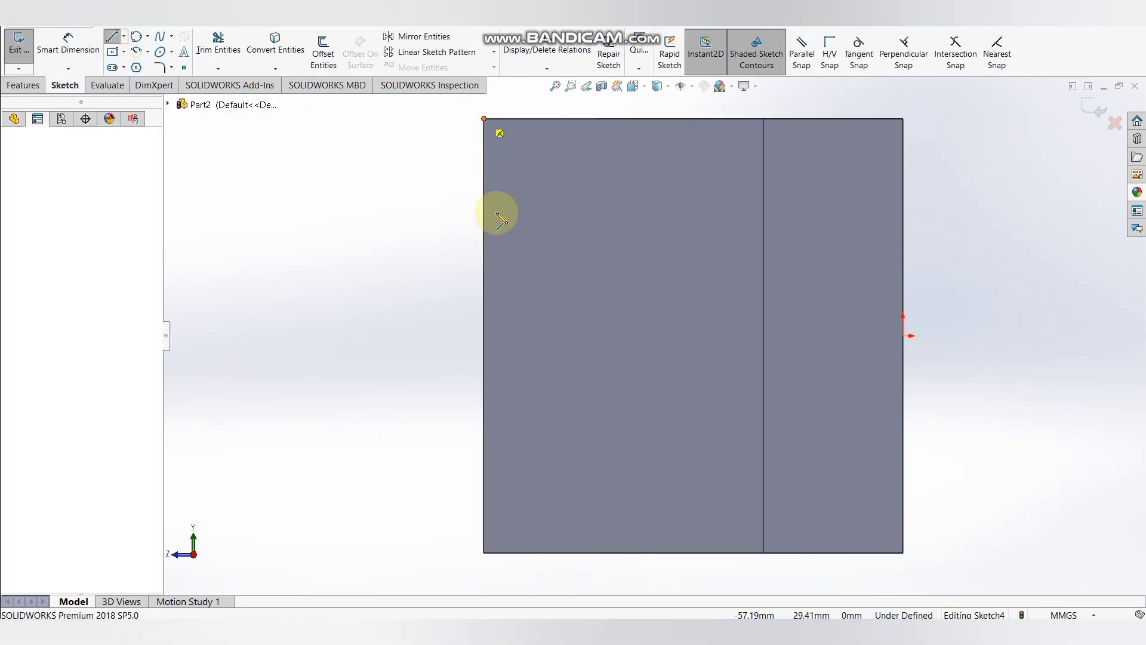
pyautogui.click(484, 306)
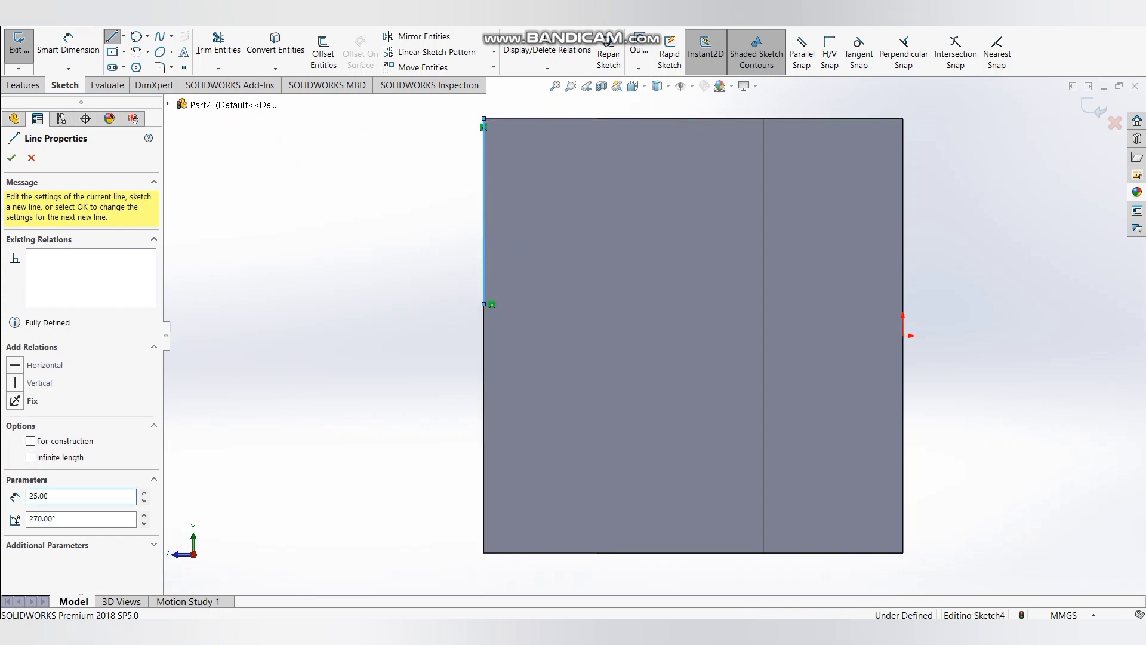
pyautogui.click(763, 552)
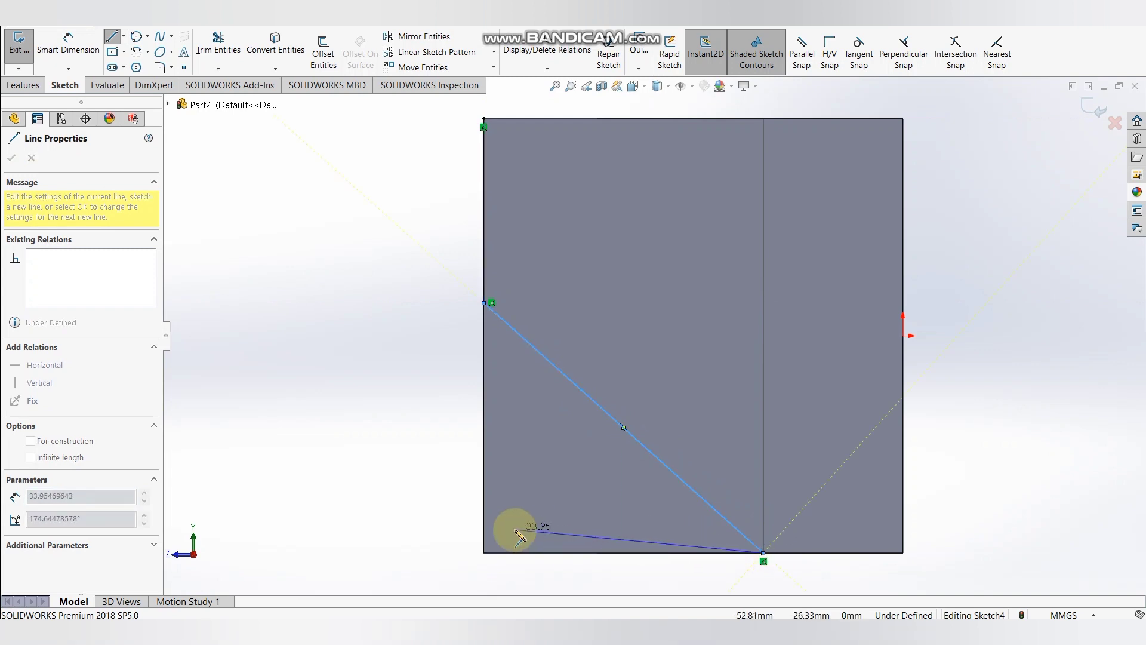
pyautogui.click(484, 553)
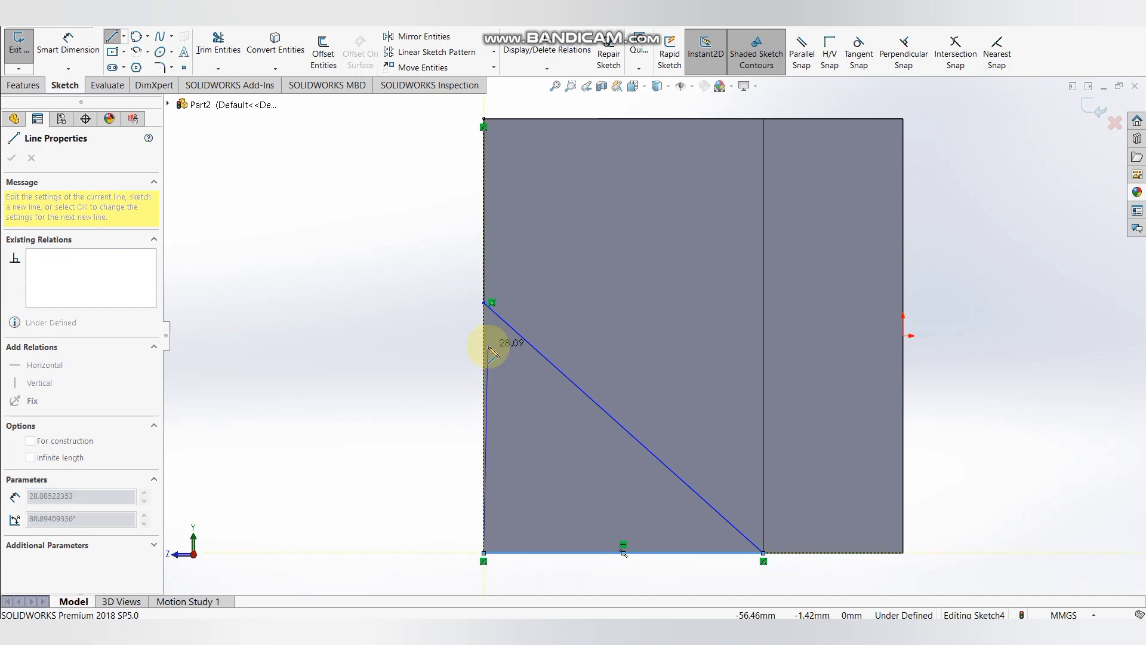
pyautogui.click(484, 302)
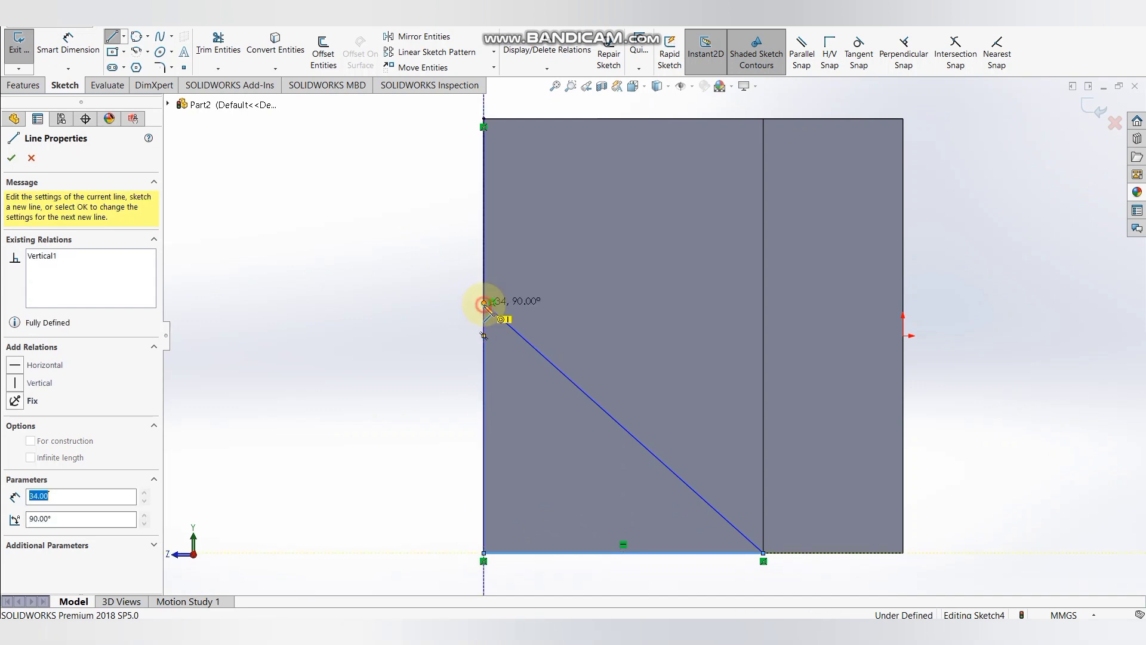
pyautogui.click(11, 158)
# Step: Cut the triangular region into the block with a blind Extruded Cut 59 mm deep, selecting the triangle as the contour
pyautogui.click(24, 86)
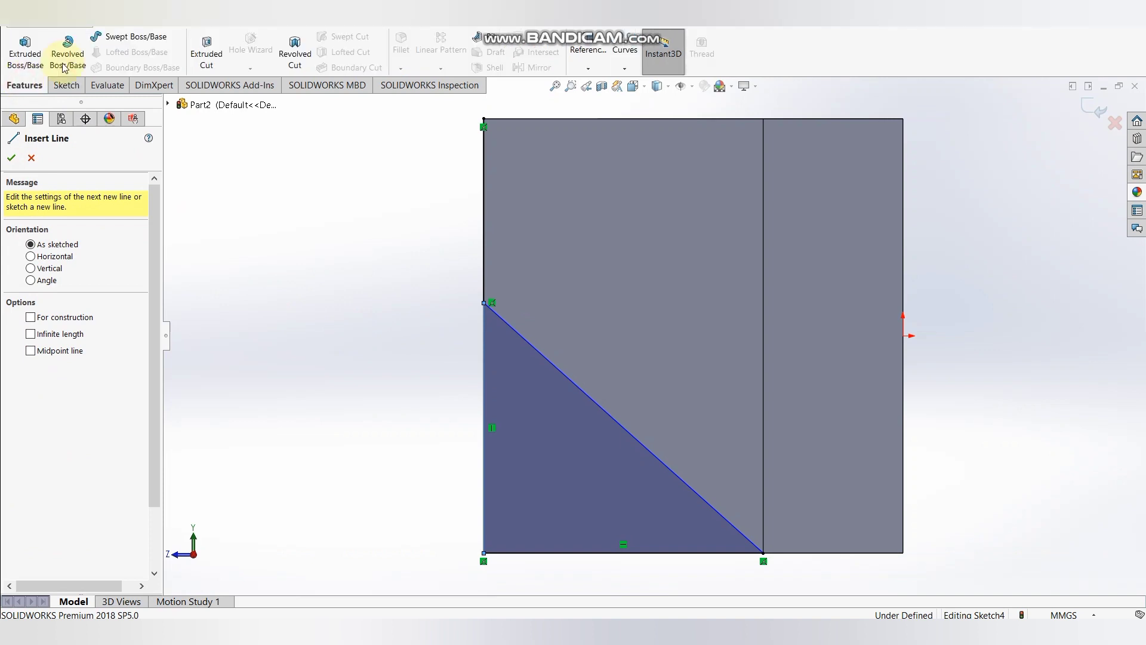
pyautogui.click(206, 51)
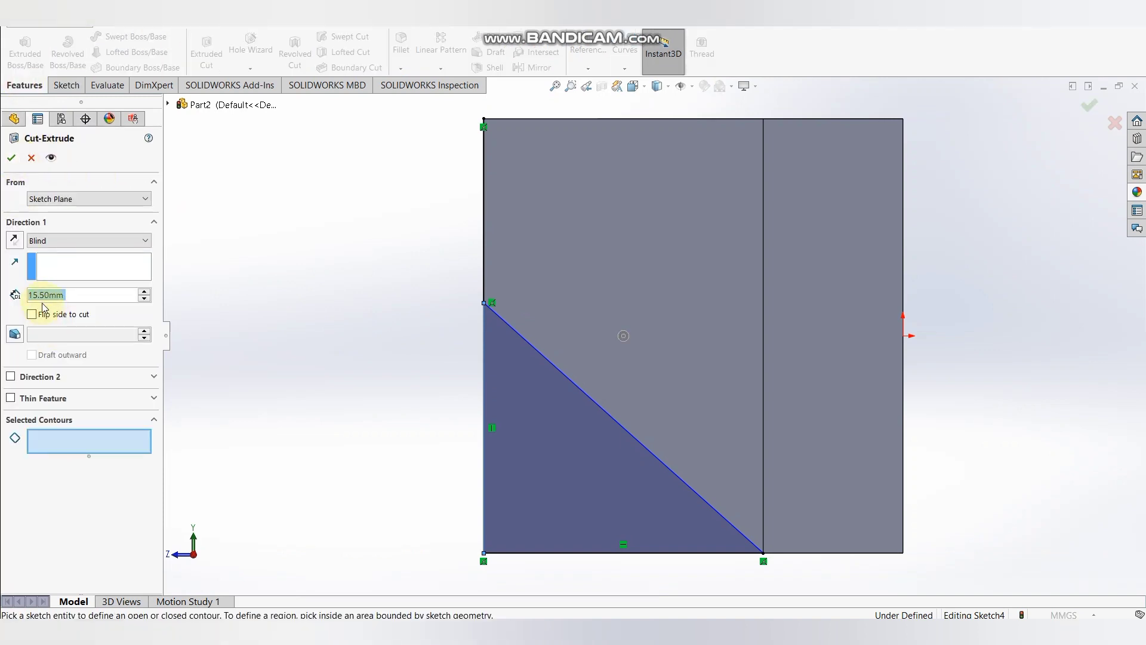
pyautogui.click(40, 294)
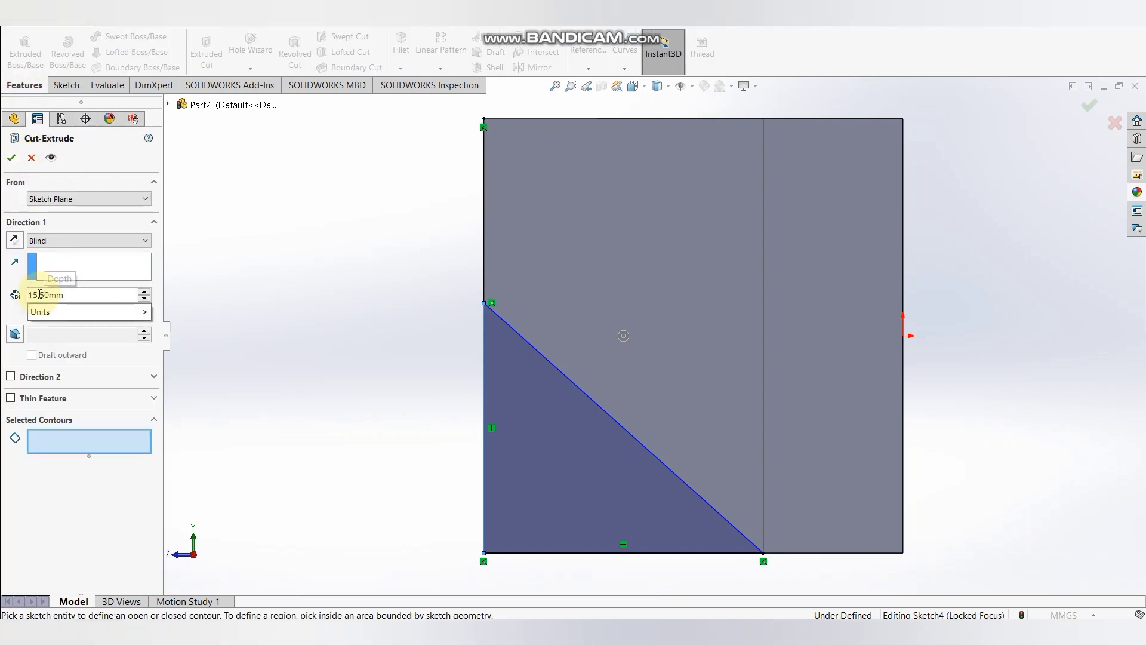
pyautogui.press('BackSpace')
pyautogui.press('BackSpace')
pyautogui.press('BackSpace')
pyautogui.write('.')
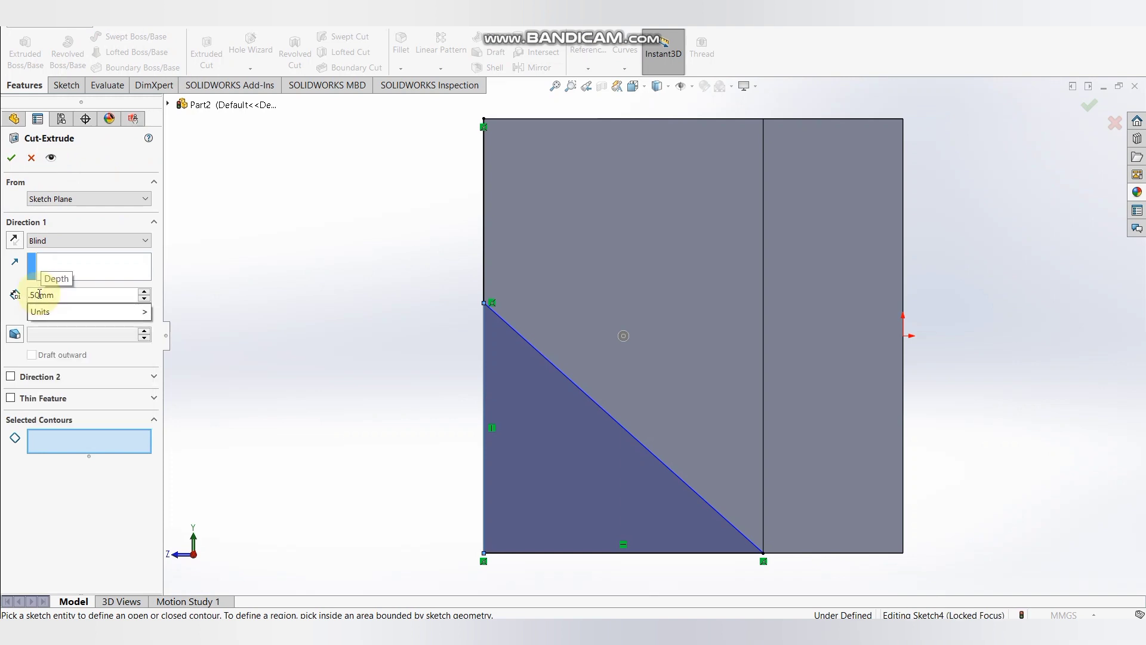
pyautogui.press('Delete')
pyautogui.click(42, 311)
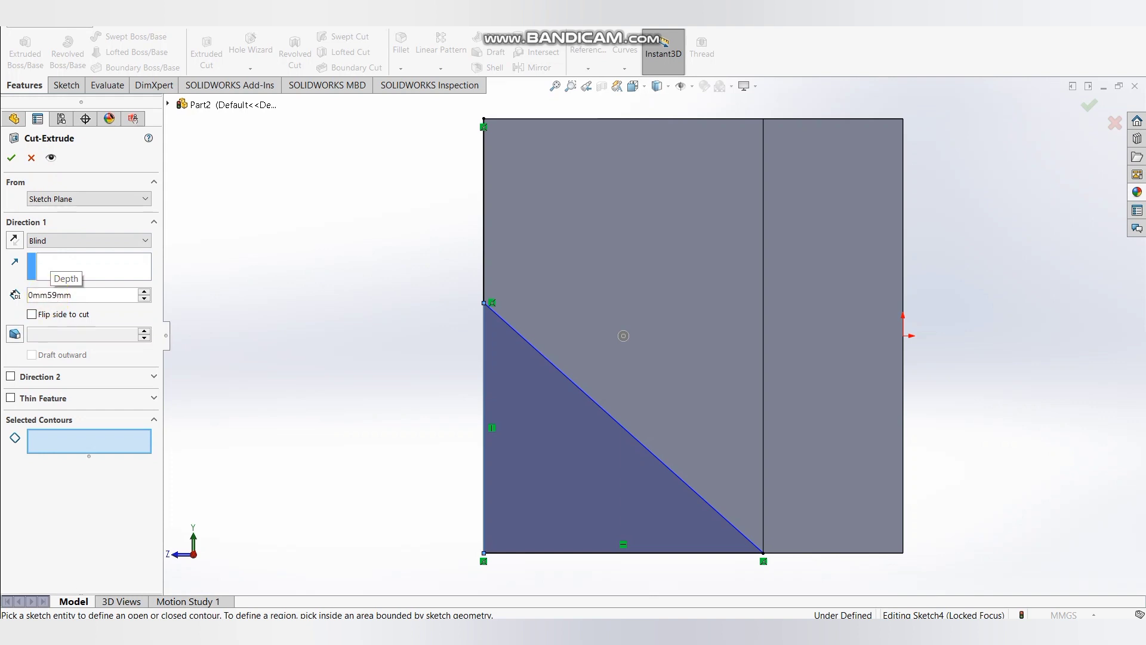
pyautogui.press('BackSpace')
pyautogui.press('BackSpace')
pyautogui.press('BackSpace')
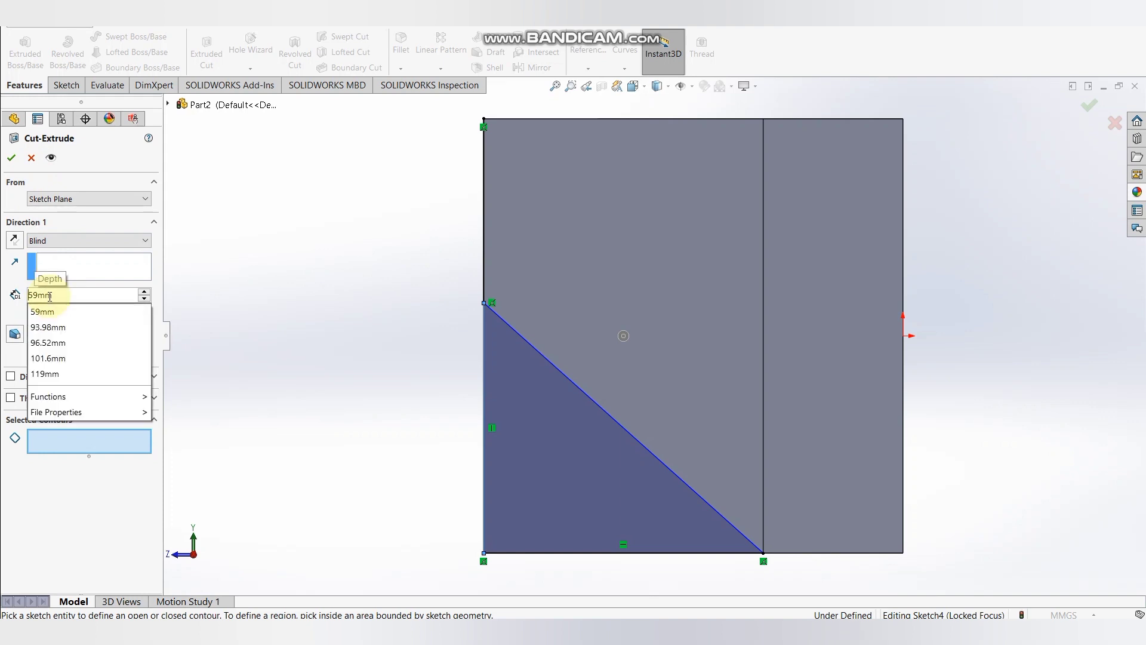
pyautogui.click(13, 160)
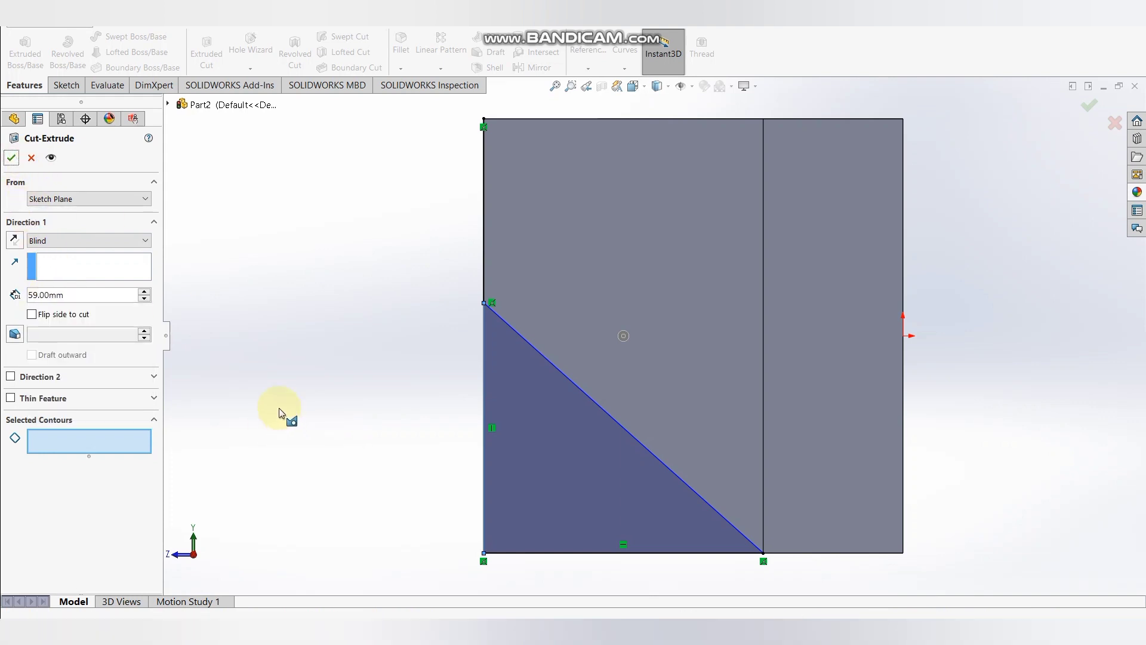
pyautogui.click(522, 466)
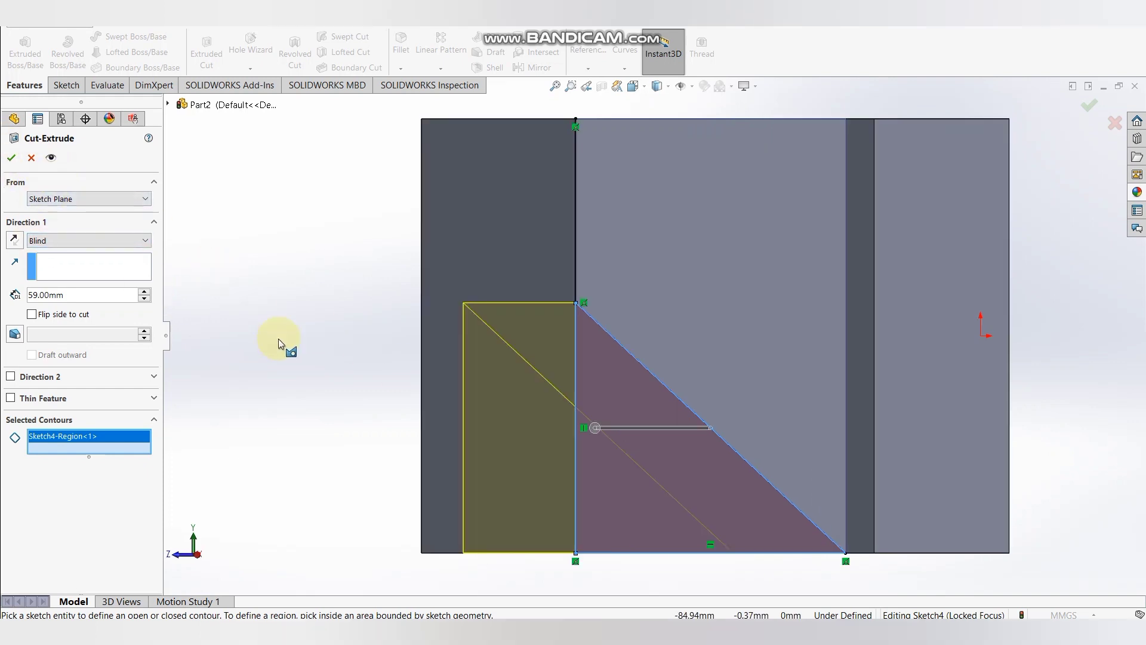
pyautogui.click(11, 157)
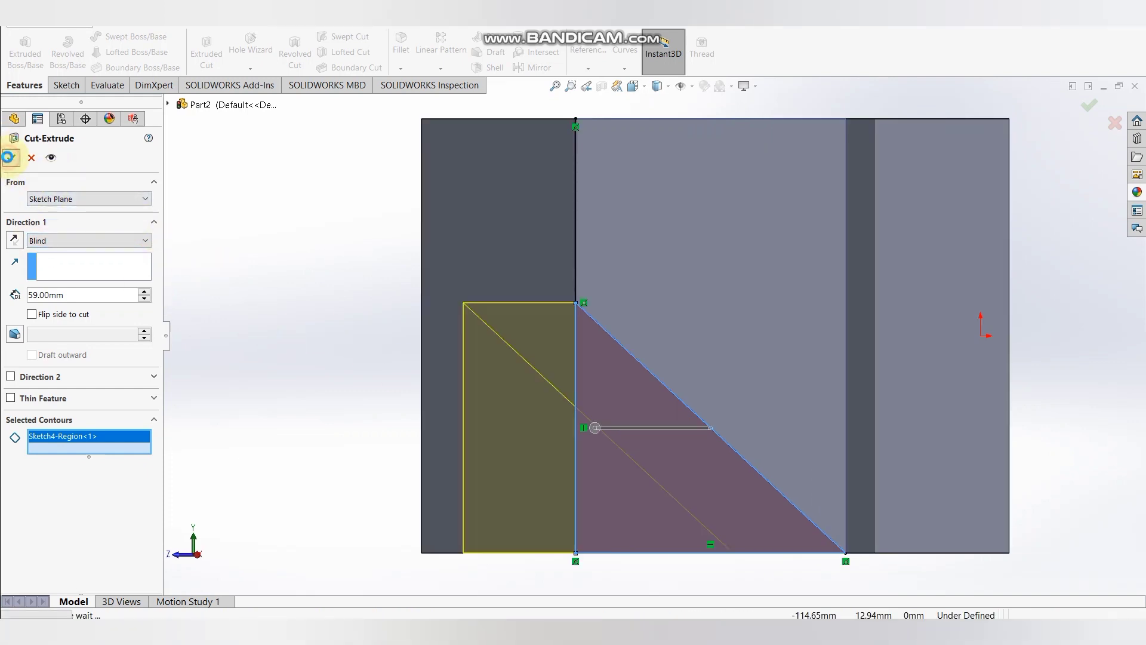
pyautogui.click(276, 275)
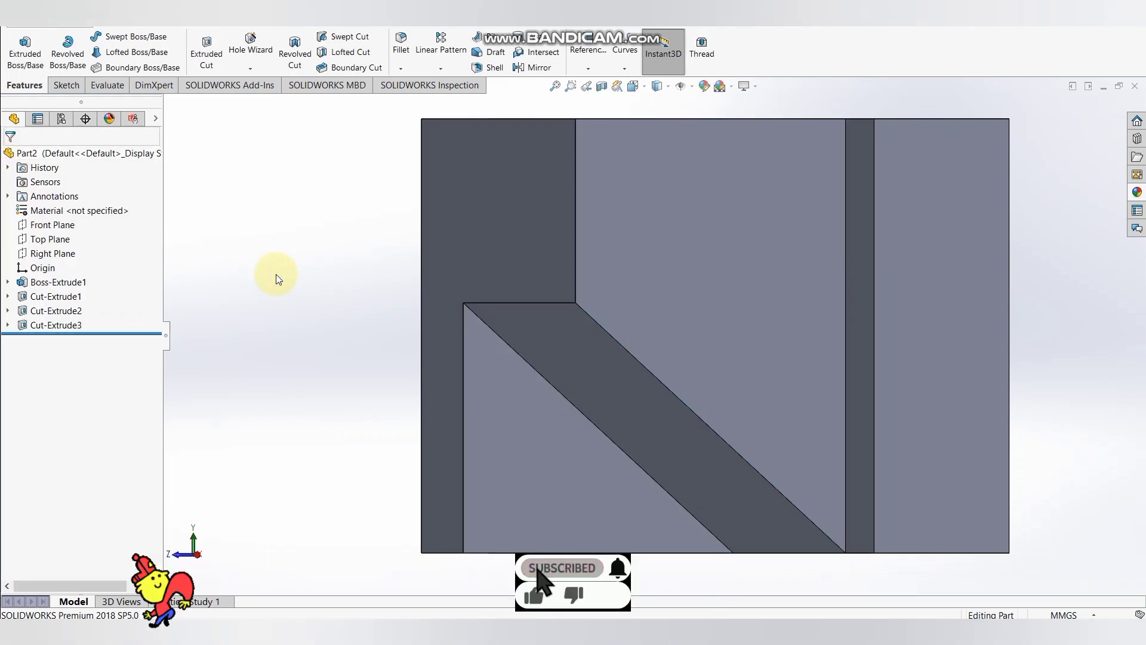
# Step: Examine the triangular cut from an angled view
pyautogui.press('Right')
pyautogui.press('Right')
pyautogui.press('Right')
pyautogui.press('Right')
pyautogui.press('Up')
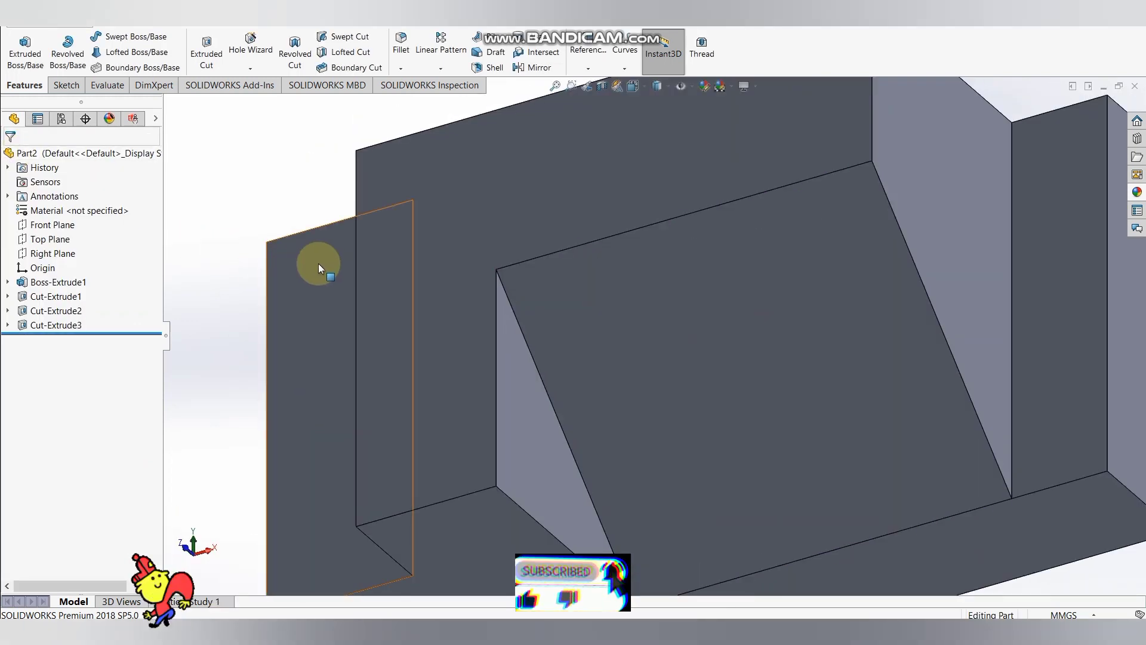
# Step: Examine the finished part from all sides, checking the stepped cuts, the sloped triangular cut and the end and back faces
pyautogui.scroll(-3, 318, 263)
pyautogui.scroll(5, 321, 197)
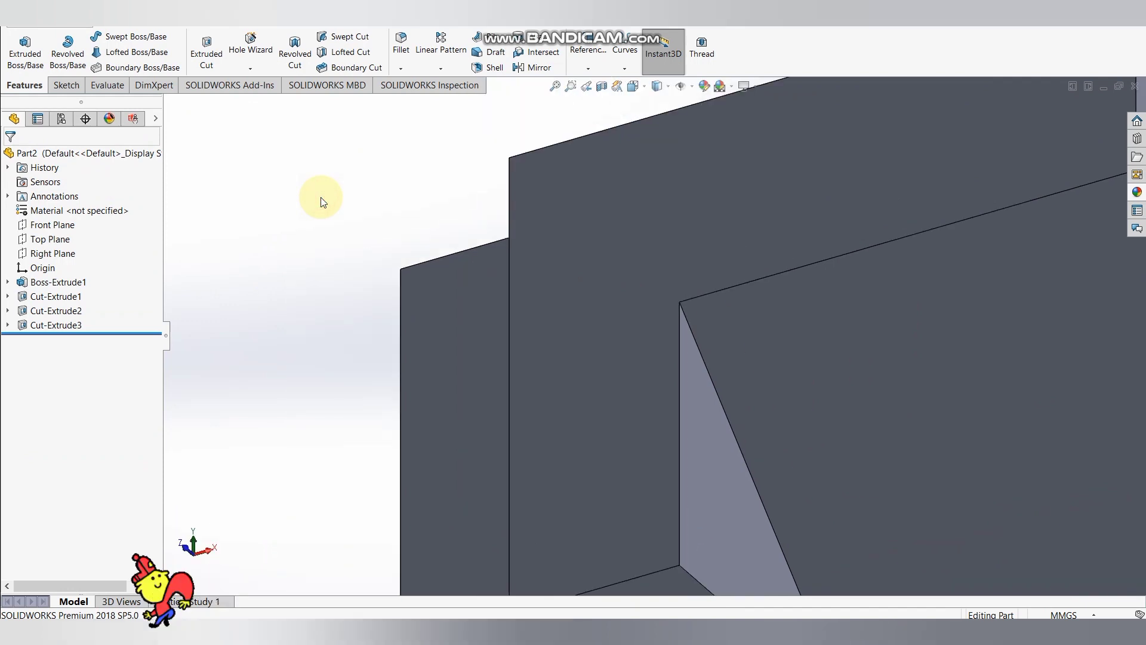
pyautogui.scroll(2, 735, 400)
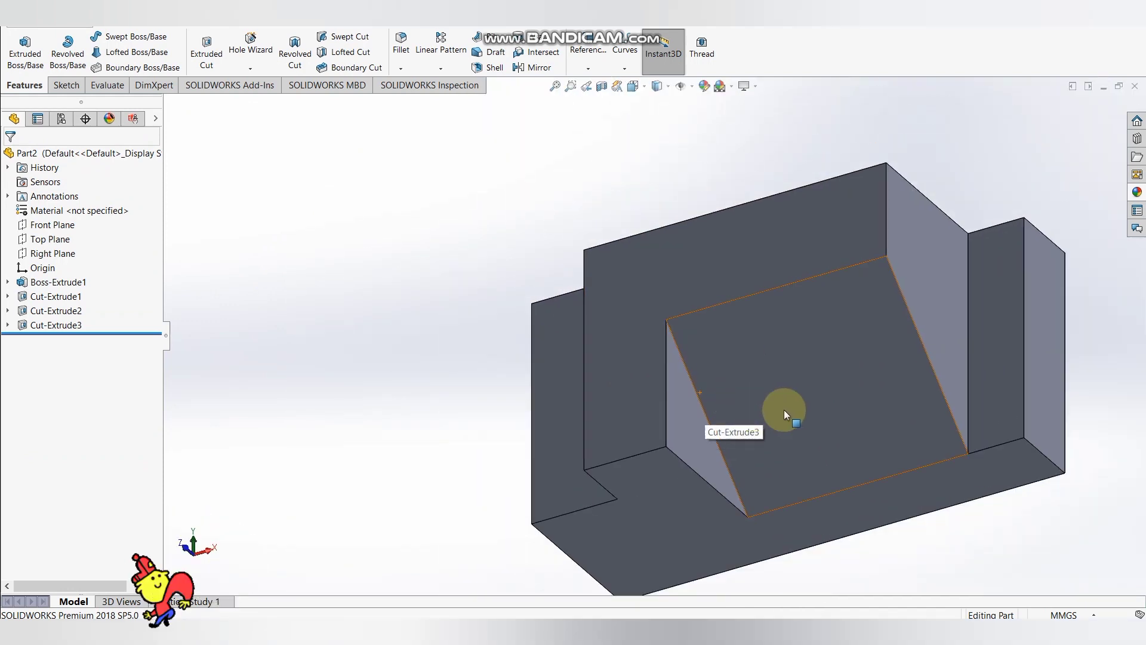
pyautogui.scroll(2, 1075, 475)
pyautogui.press('Up')
pyautogui.press('Up')
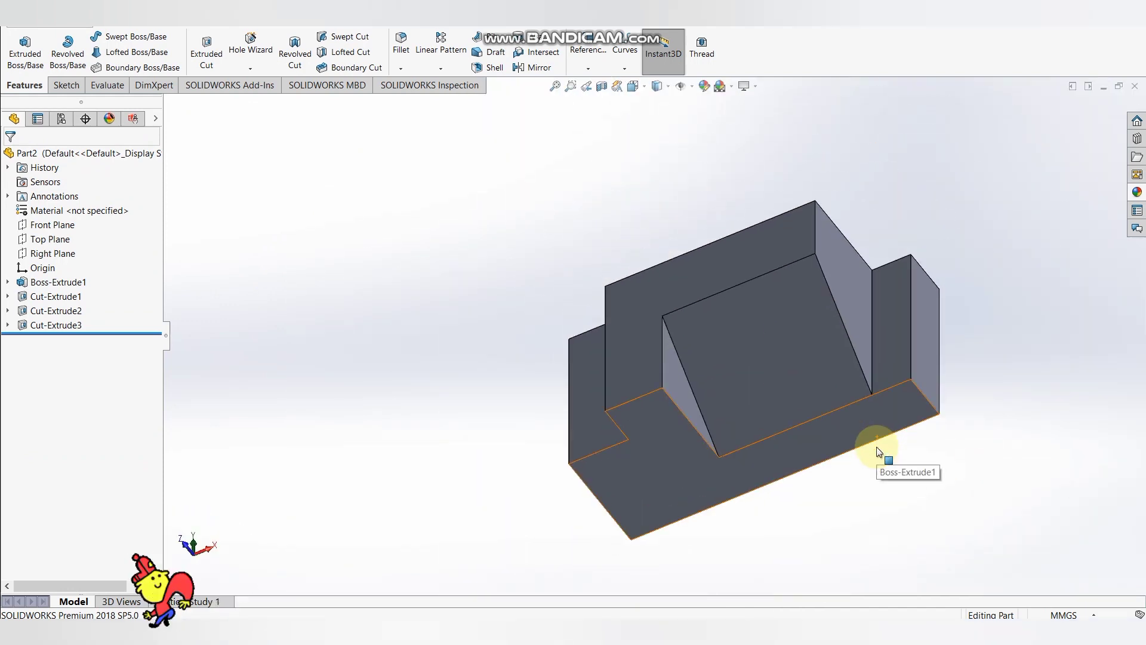
pyautogui.press('Right')
pyautogui.press('Right')
pyautogui.press('Up')
pyautogui.press('Up')
pyautogui.press('Up')
pyautogui.press('Left')
pyautogui.press('Left')
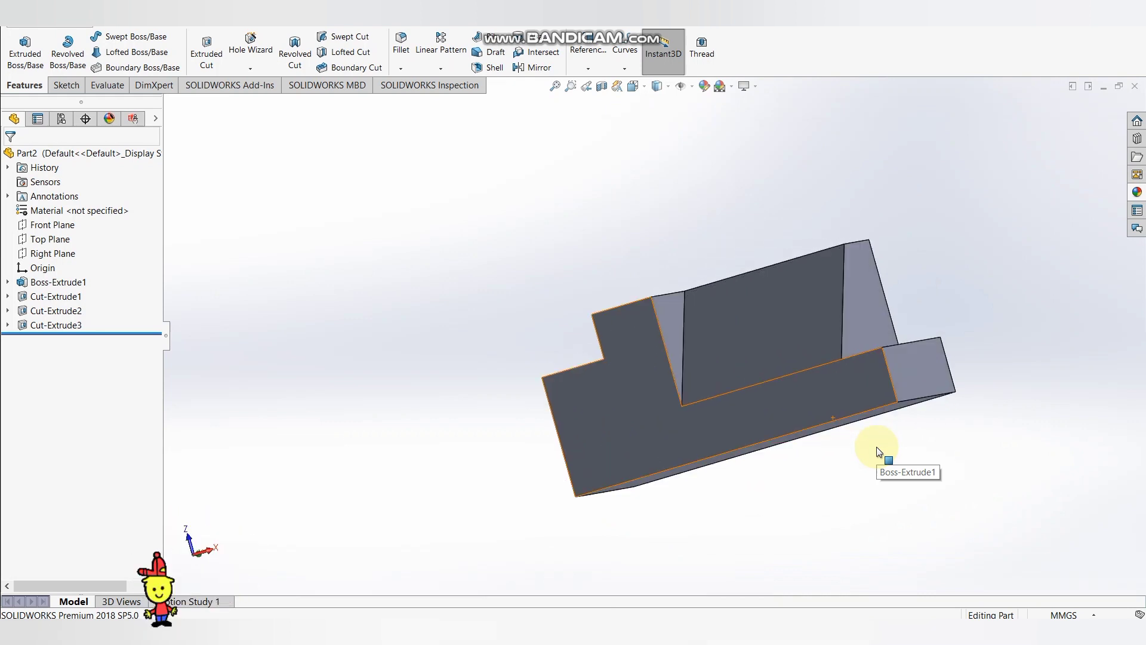
pyautogui.press('Down')
pyautogui.press('Down')
pyautogui.press('Down')
pyautogui.press('Right')
pyautogui.press('Right')
pyautogui.press('Right')
pyautogui.press('Right')
pyautogui.press('Right')
pyautogui.press('Right')
pyautogui.press('Right')
pyautogui.press('Right')
pyautogui.press('Right')
pyautogui.press('Right')
pyautogui.press('Right')
pyautogui.press('Right')
pyautogui.press('Right')
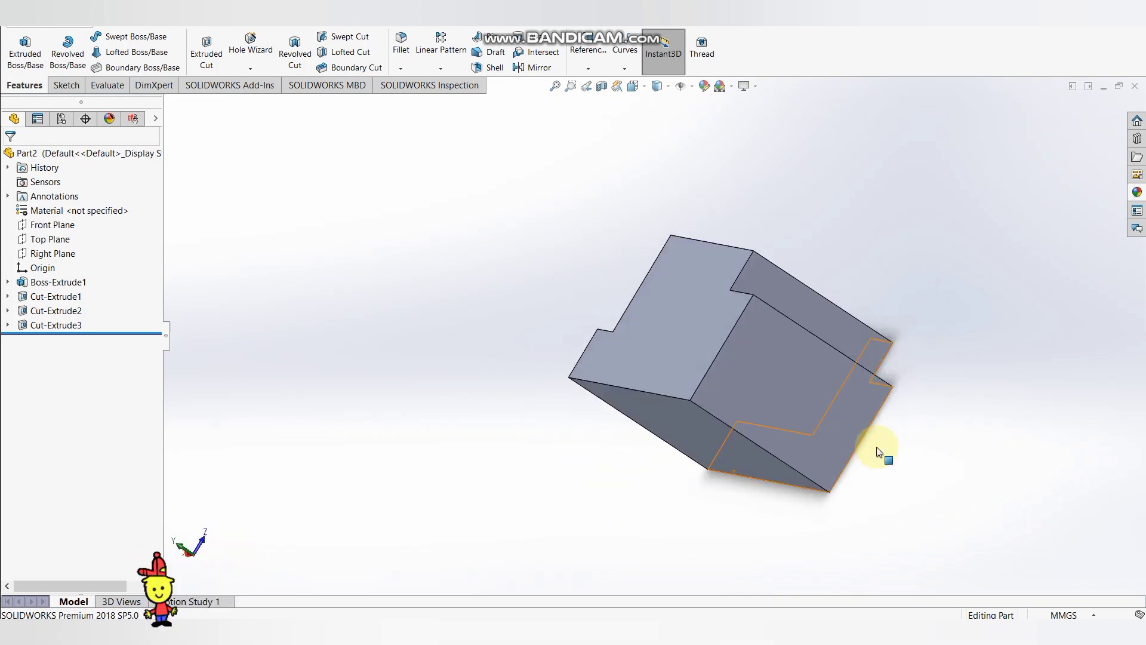
pyautogui.press('Right')
pyautogui.press('Right')
pyautogui.press('Right')
pyautogui.press('Right')
pyautogui.press('Right')
pyautogui.press('Right')
pyautogui.press('Right')
pyautogui.press('Right')
pyautogui.press('Right')
pyautogui.press('Right')
pyautogui.press('Right')
pyautogui.press('Right')
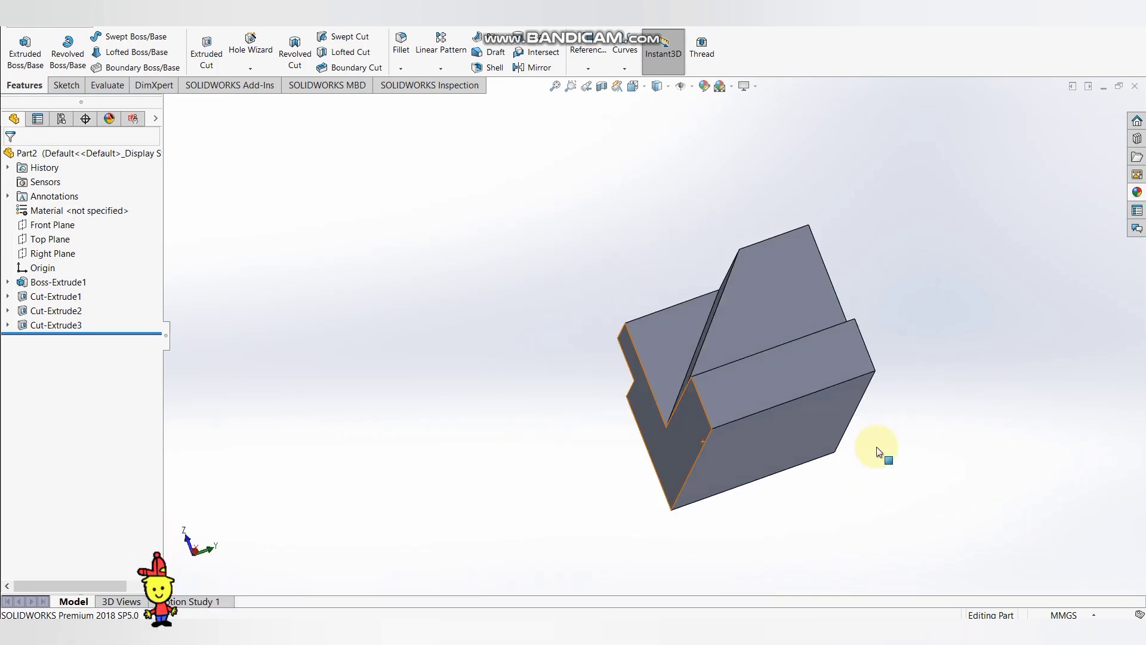
pyautogui.press('Down')
pyautogui.press('Down')
pyautogui.press('Down')
pyautogui.press('Down')
pyautogui.press('Down')
pyautogui.press('Down')
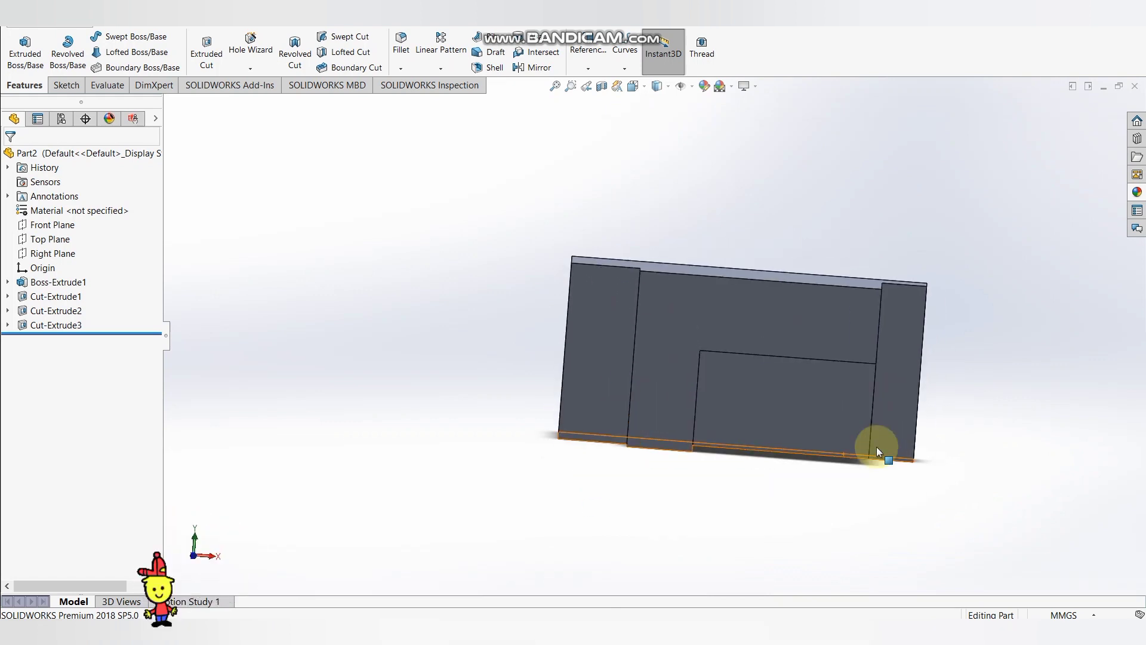
pyautogui.press('Down')
pyautogui.press('Down')
pyautogui.press('Down')
pyautogui.press('Down')
pyautogui.press('Down')
pyautogui.press('Down')
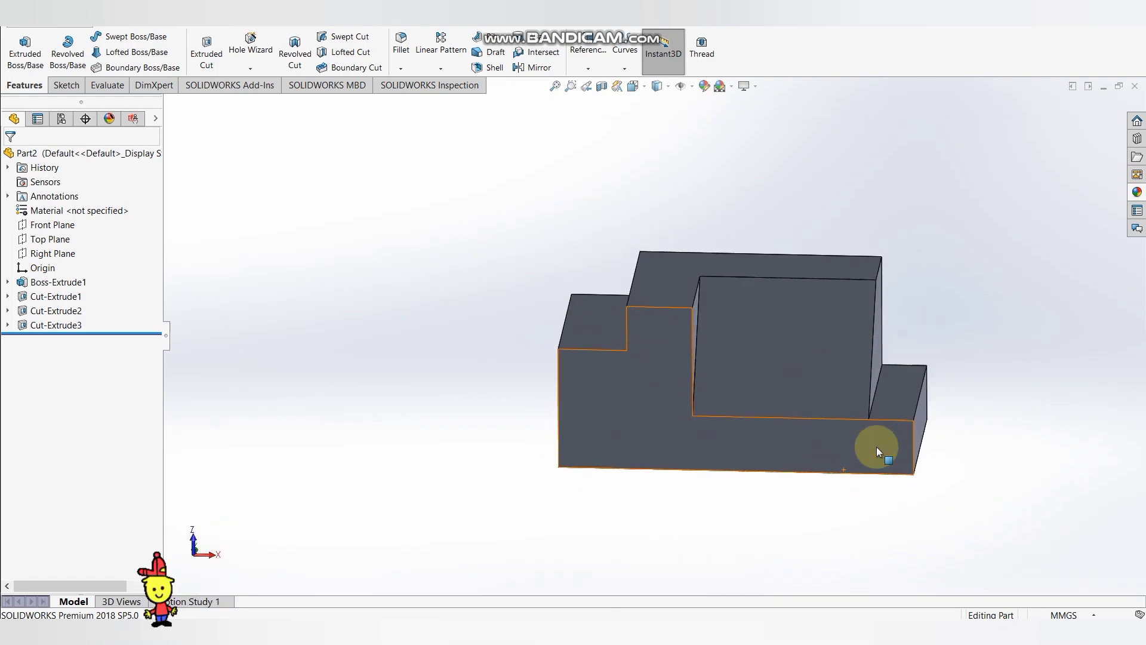
pyautogui.press('Up')
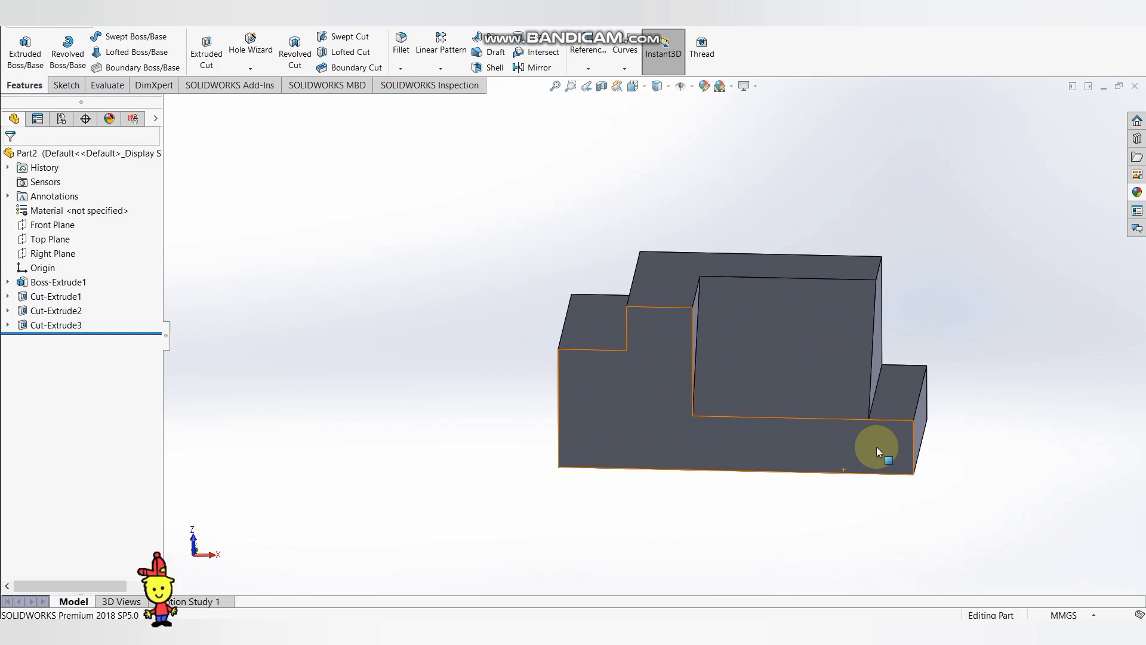